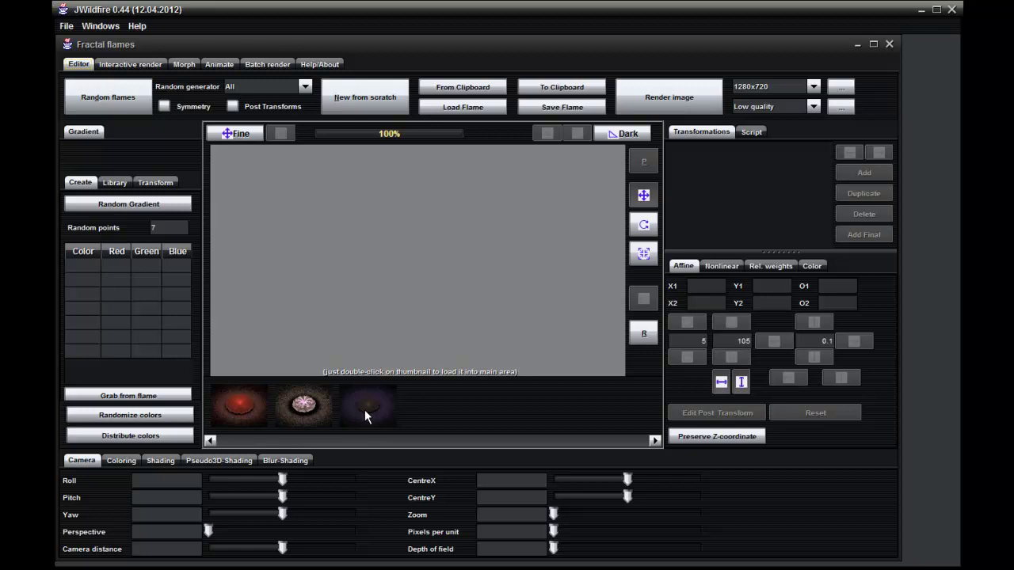
Step: Load the pink flower flame and show transform 2's variations: linearT3D, spherical, zcone and cross
{"action": "double_click", "coordinate": [308, 409]}
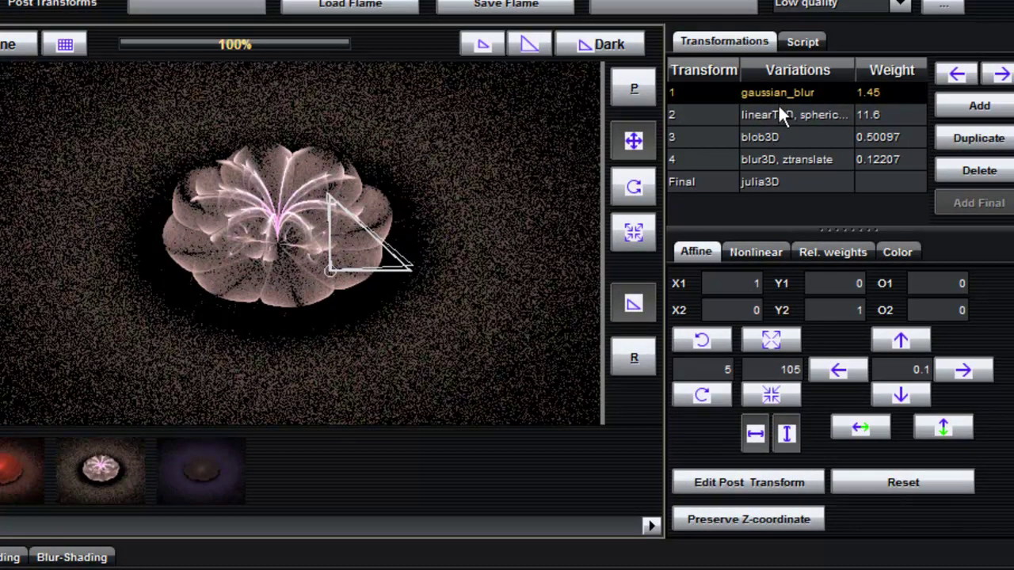
{"action": "left_click", "coordinate": [765, 251]}
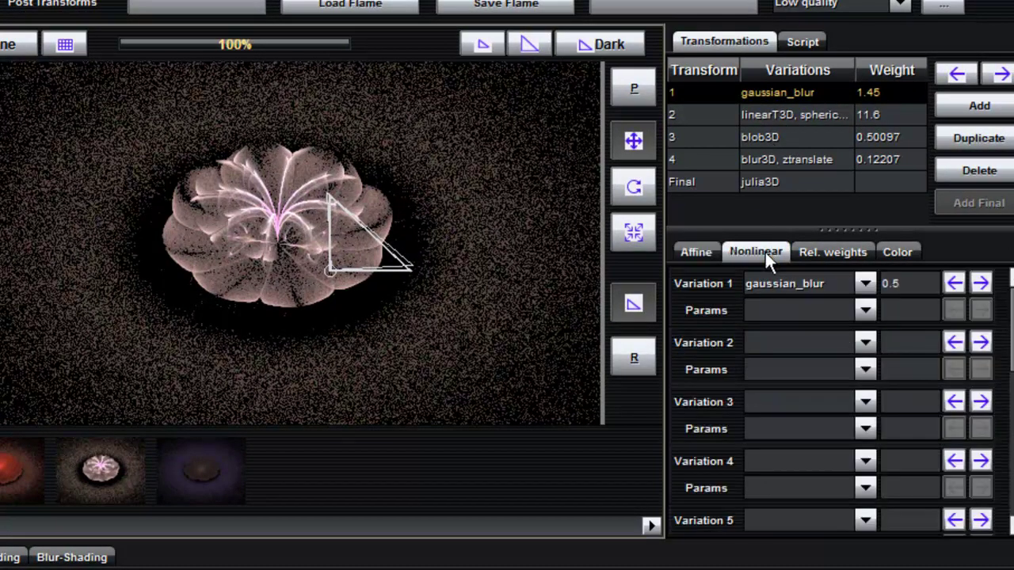
{"action": "left_click", "coordinate": [770, 116]}
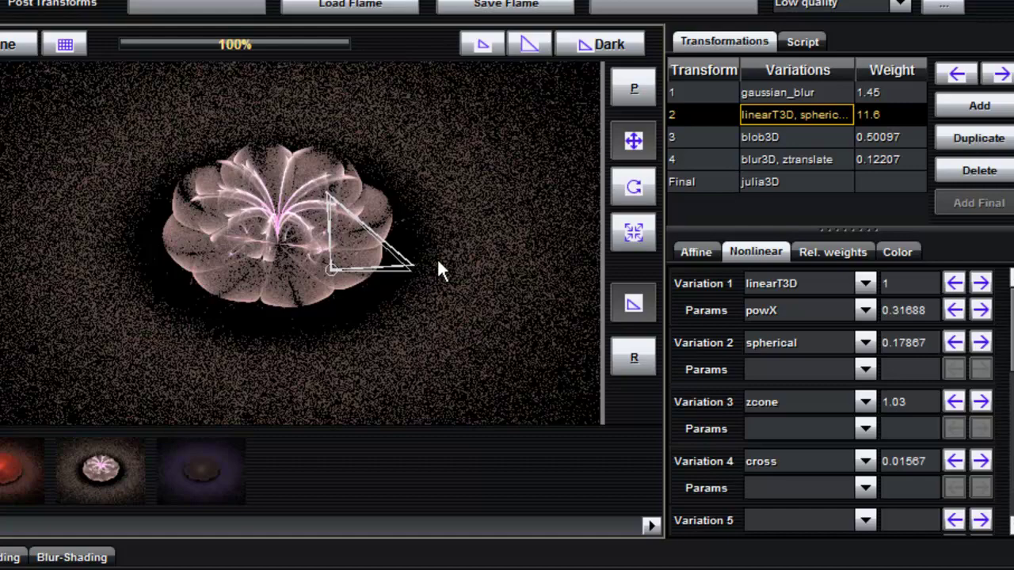
Step: Shift the triangles of transforms 2, 3 (blob3D) and 4 (blur3D, ztranslate), then view relative weights
{"action": "left_click_drag", "start_coordinate": [457, 225], "coordinate": [438, 167]}
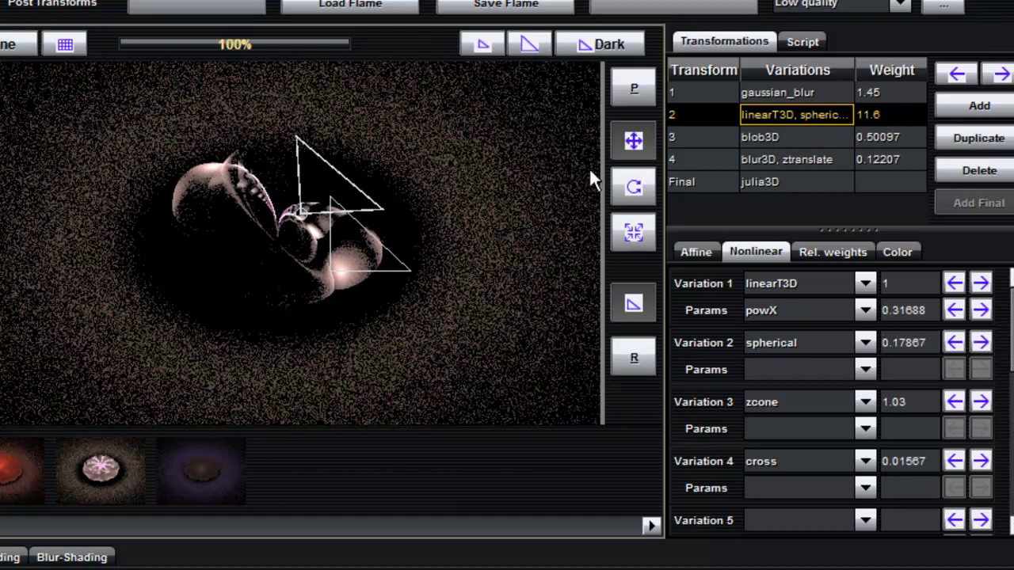
{"action": "left_click", "coordinate": [771, 137]}
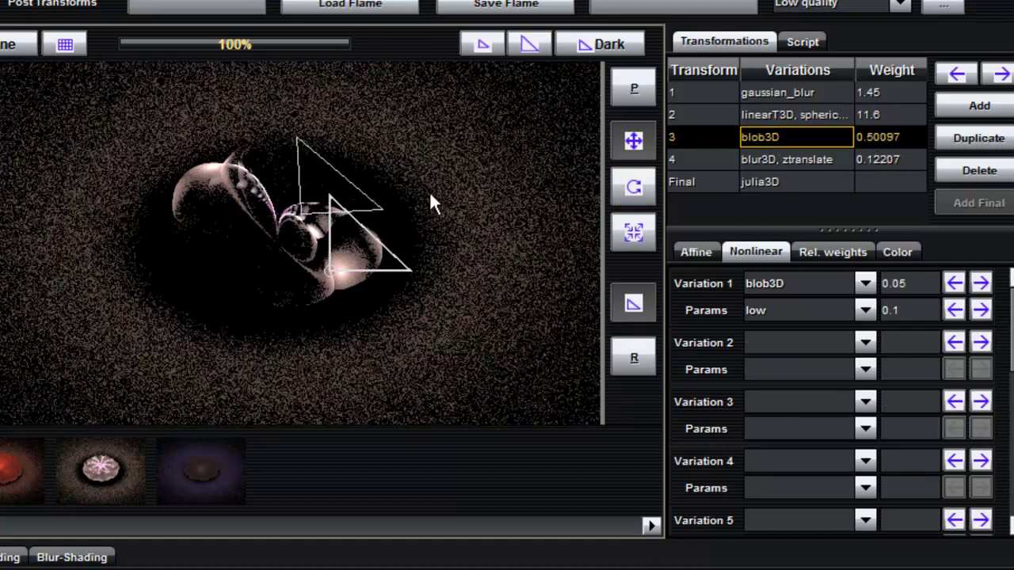
{"action": "left_click_drag", "start_coordinate": [393, 214], "coordinate": [374, 204]}
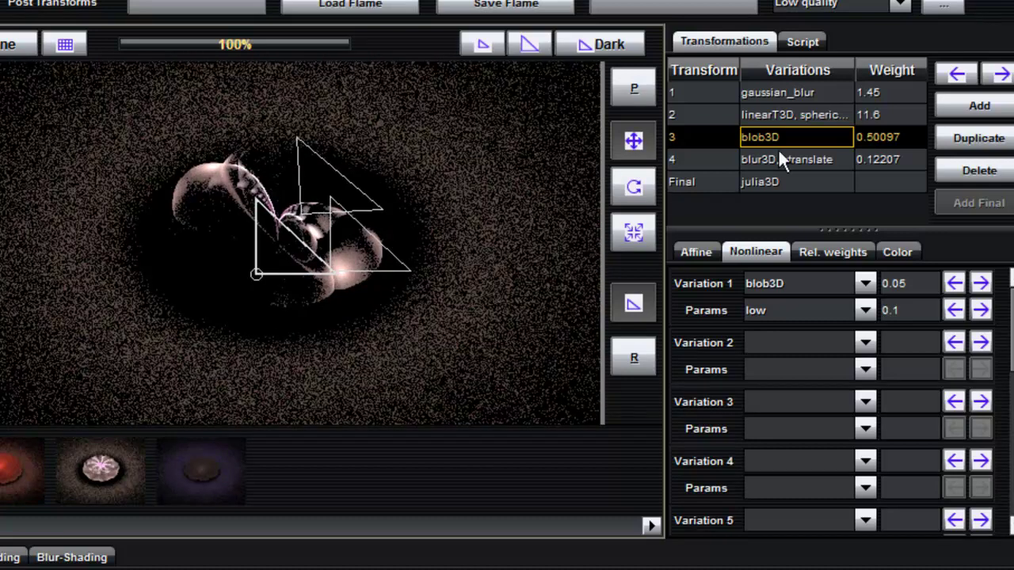
{"action": "left_click", "coordinate": [829, 159]}
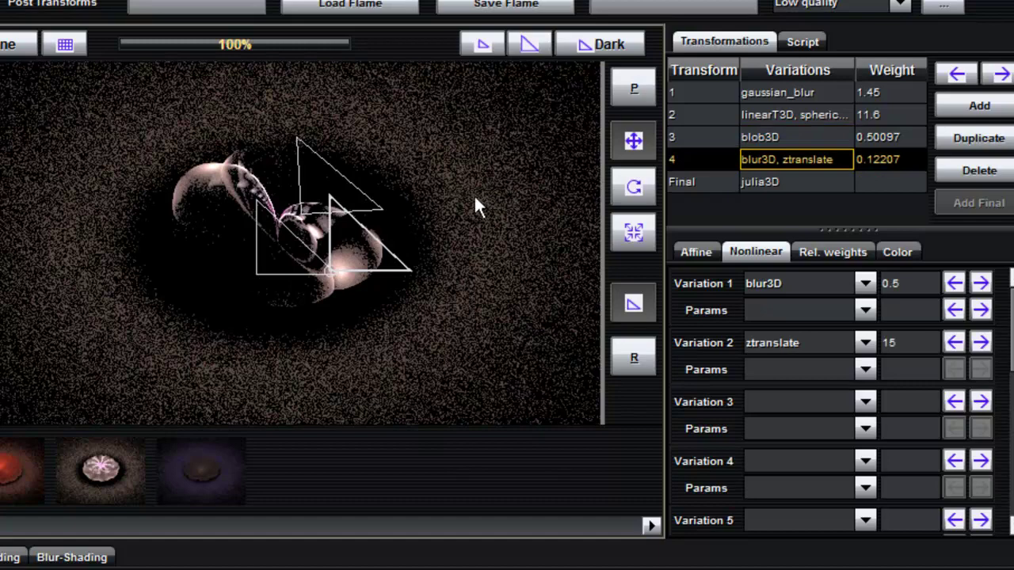
{"action": "left_click_drag", "start_coordinate": [474, 194], "coordinate": [385, 163]}
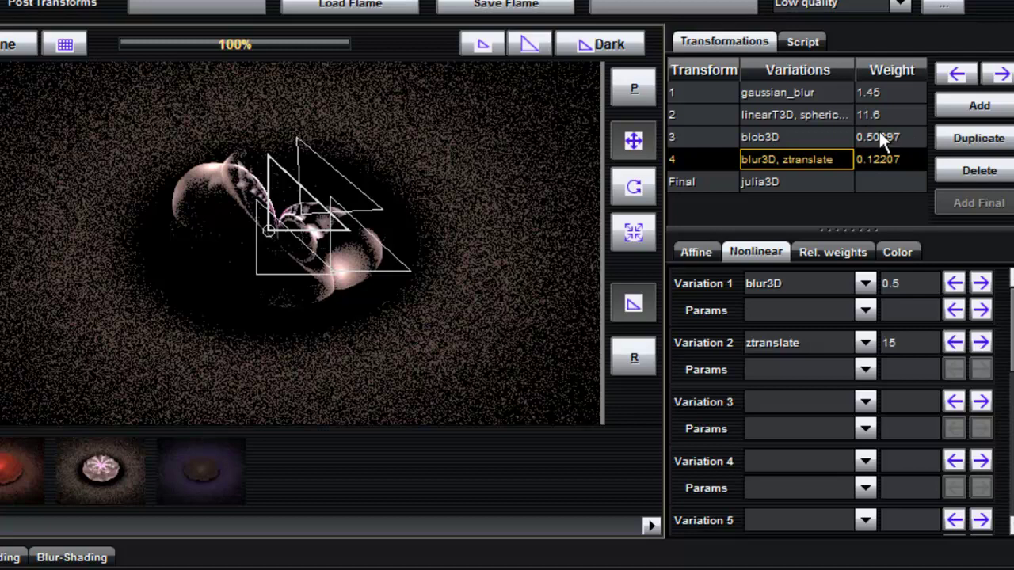
{"action": "left_click", "coordinate": [842, 257]}
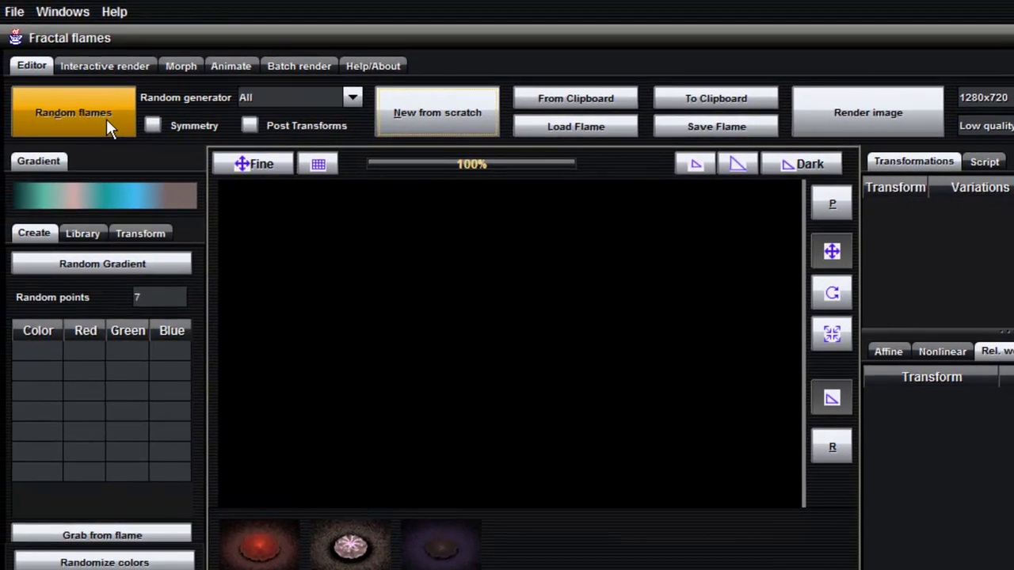
{"action": "left_click", "coordinate": [63, 12]}
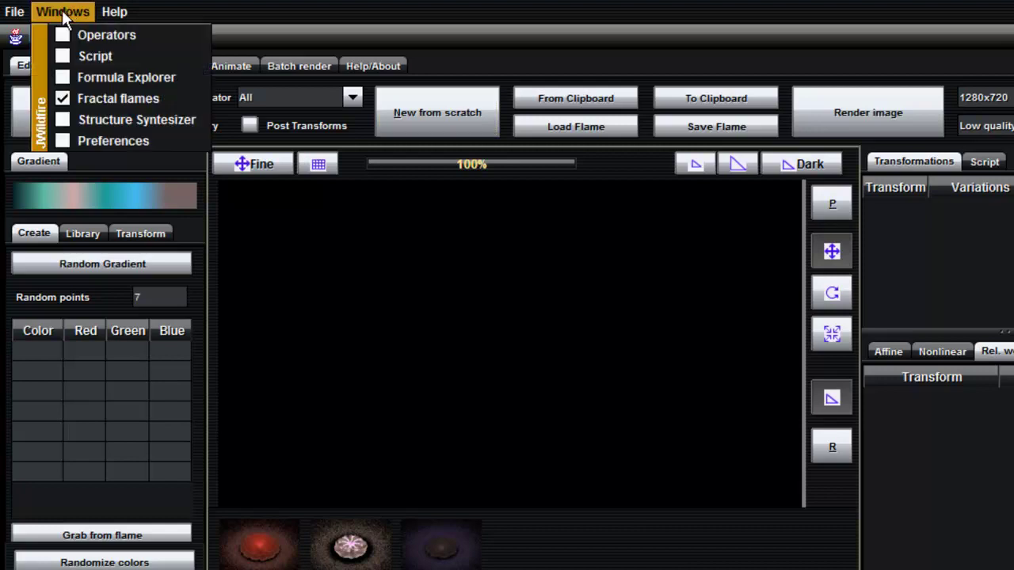
{"action": "left_click", "coordinate": [102, 141]}
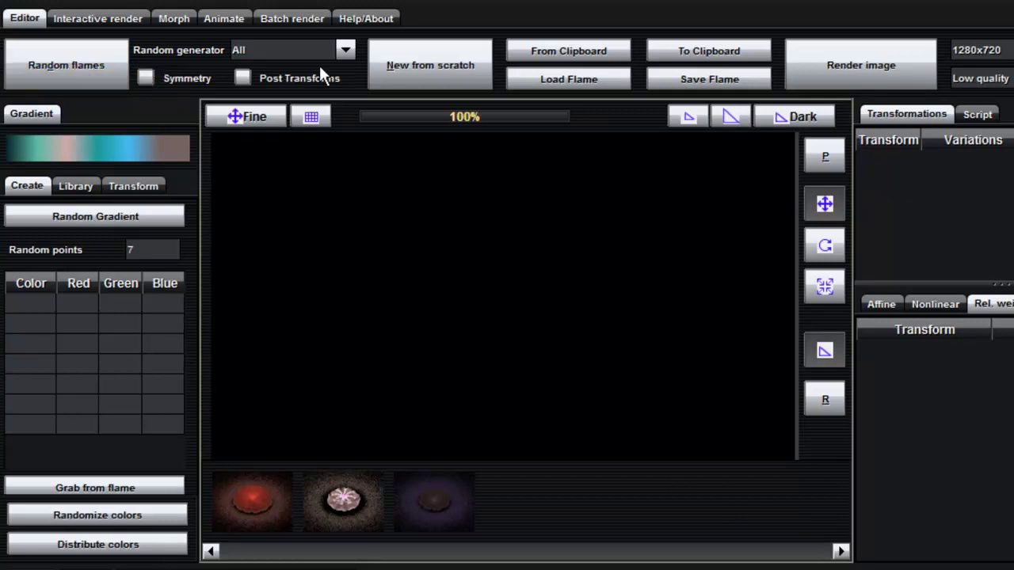
{"action": "left_click", "coordinate": [346, 49]}
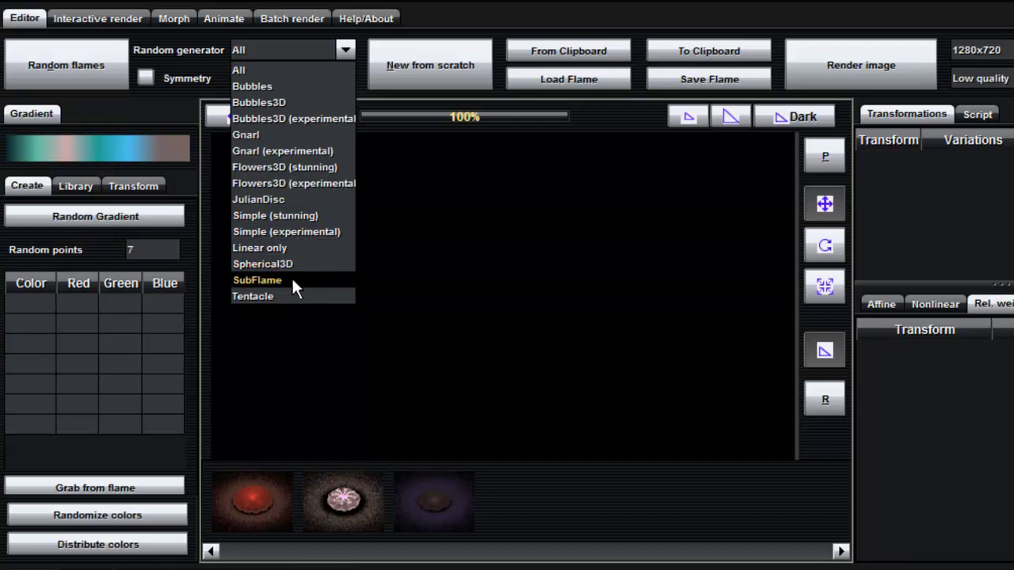
{"action": "left_click", "coordinate": [277, 70]}
{"action": "left_click", "coordinate": [279, 50]}
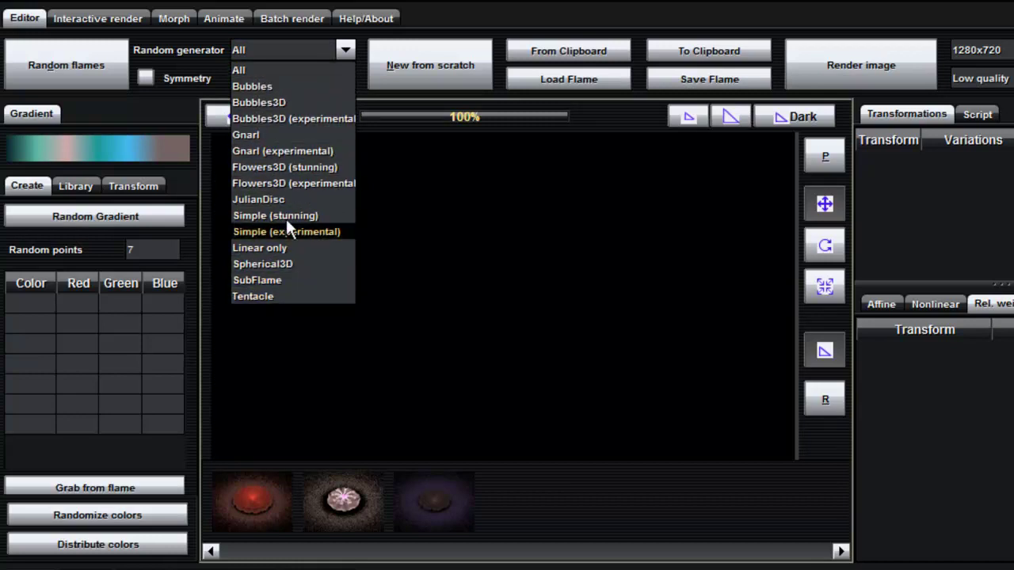
Step: Generate a new random batch with All generators and load the purple flower flame
{"action": "left_click", "coordinate": [199, 42]}
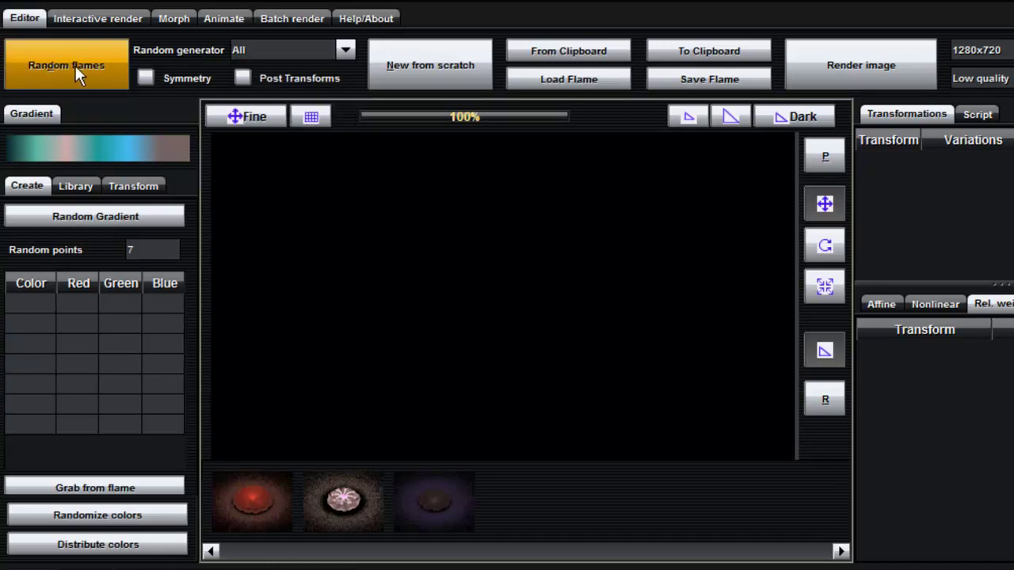
{"action": "left_click", "coordinate": [75, 65]}
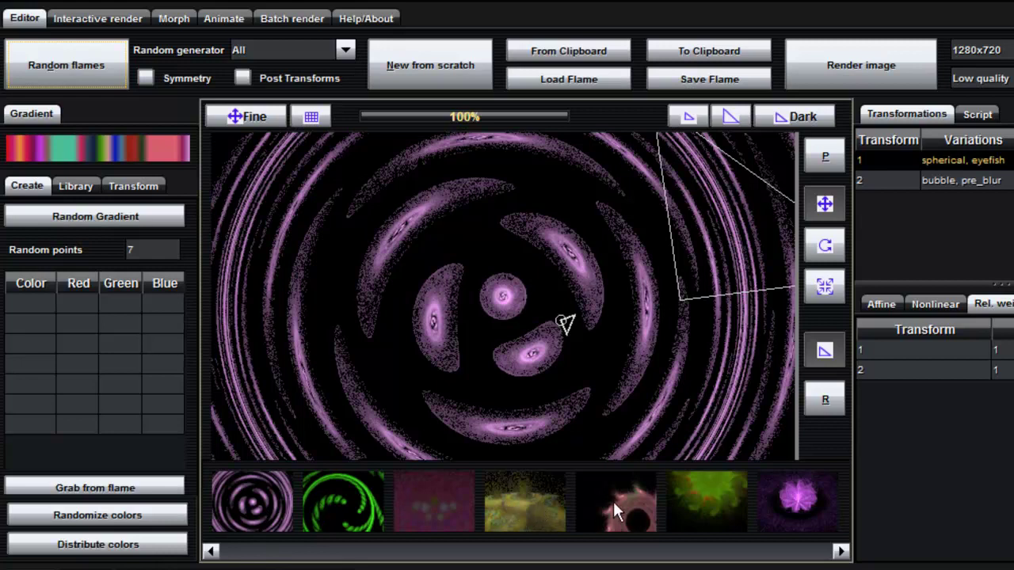
{"action": "left_click", "coordinate": [349, 519]}
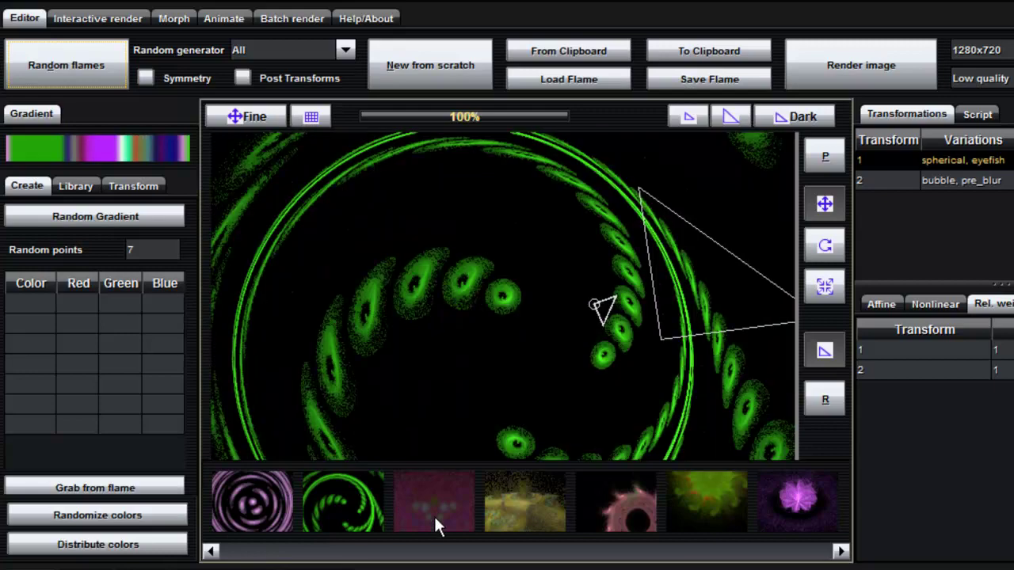
{"action": "left_click", "coordinate": [526, 511]}
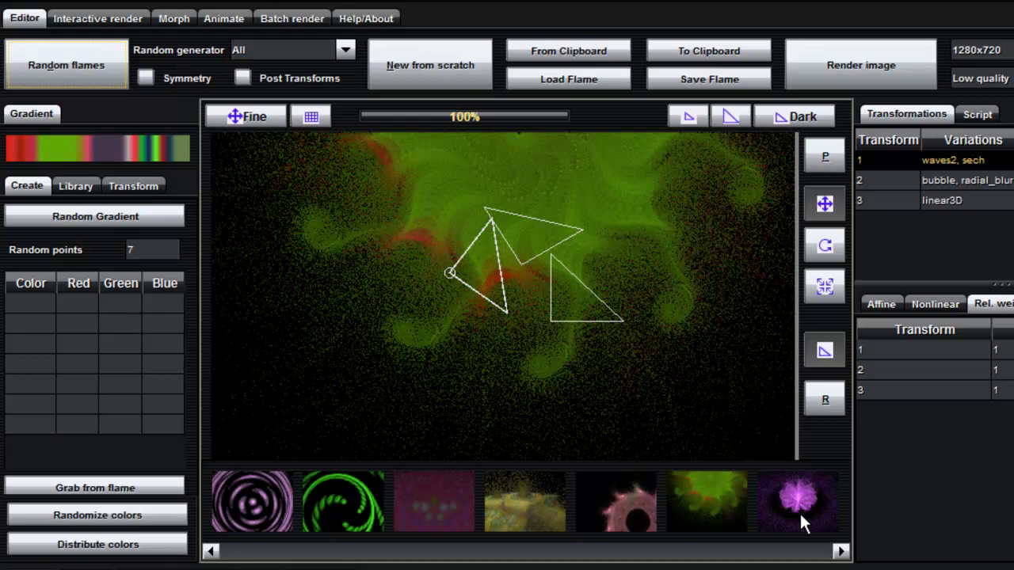
{"action": "left_click", "coordinate": [799, 511]}
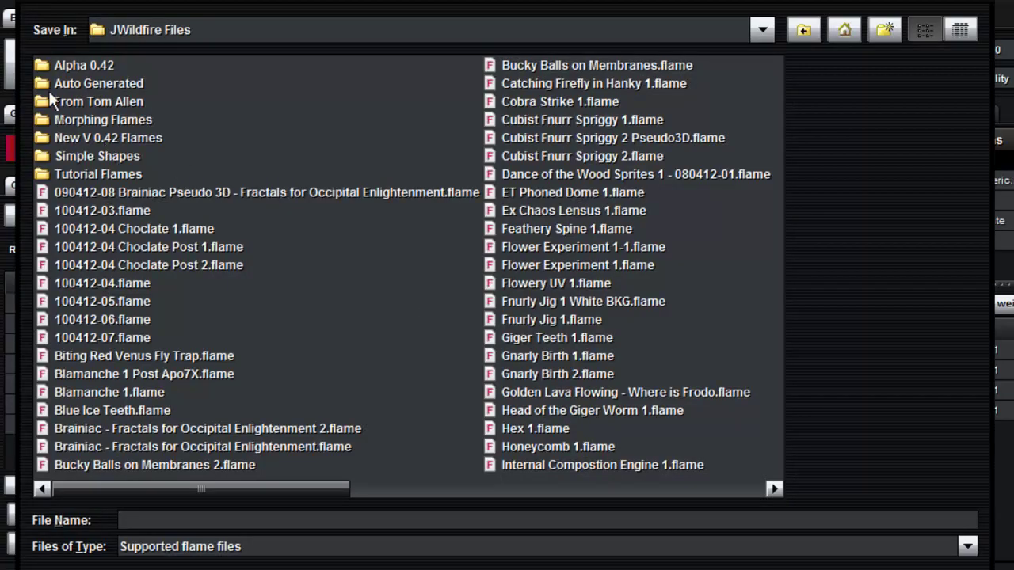
Step: Save the current flame as 150412-01 in the Auto Generated folder
{"action": "double_click", "coordinate": [51, 84]}
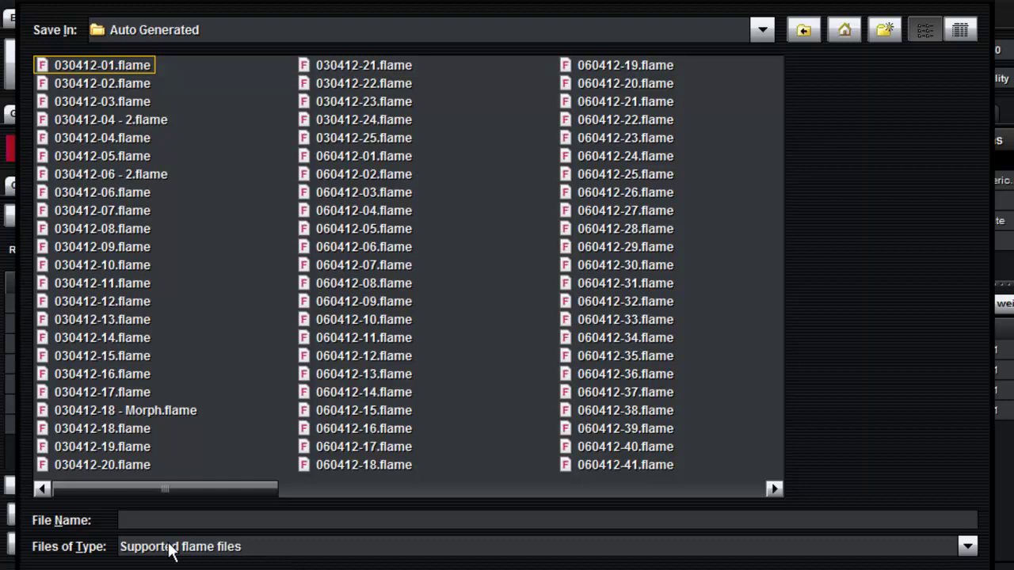
{"action": "left_click", "coordinate": [151, 520]}
{"action": "type", "text": "15"}
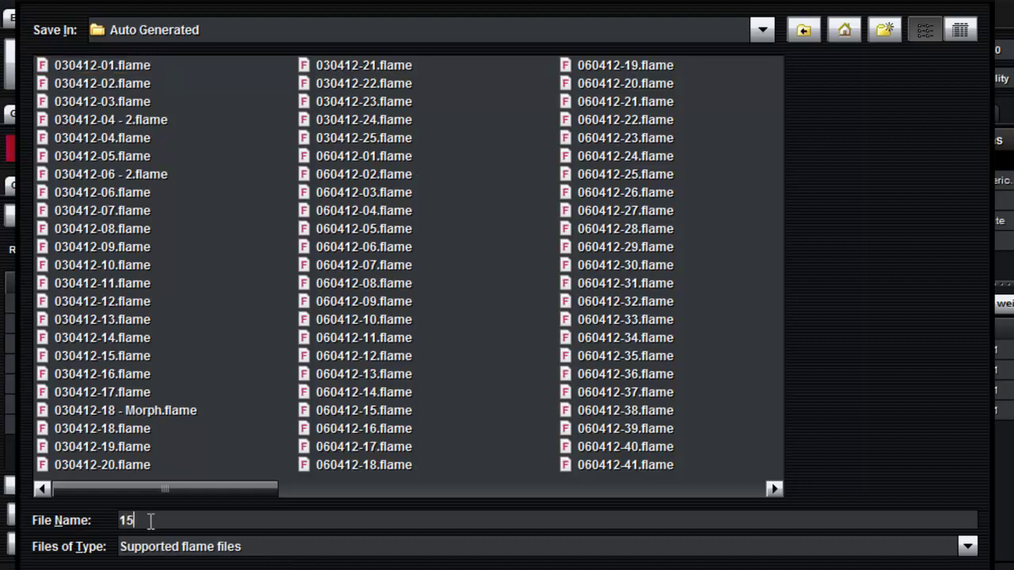
{"action": "type", "text": "0412-01"}
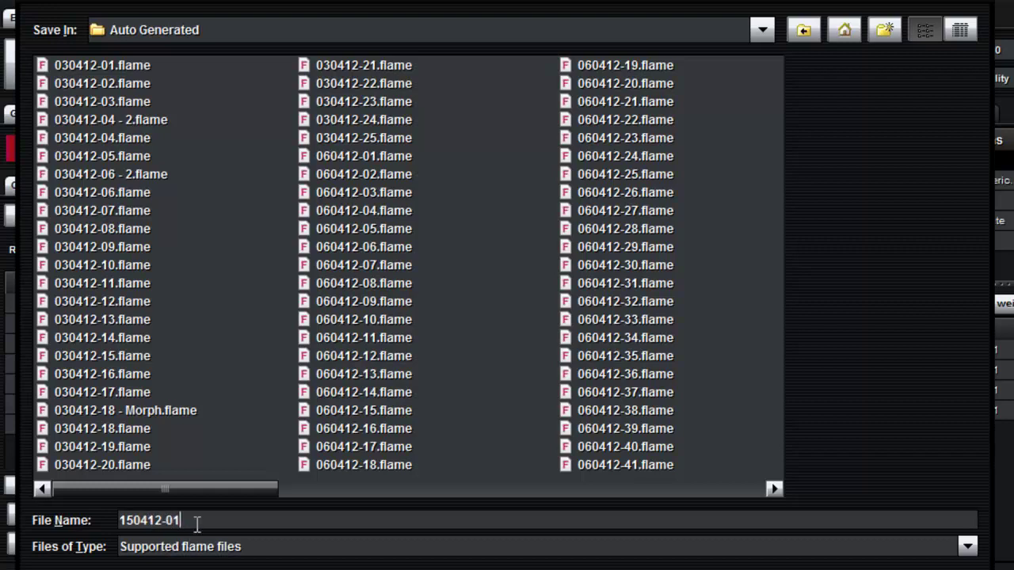
{"action": "left_click_drag", "start_coordinate": [190, 525], "coordinate": [110, 534]}
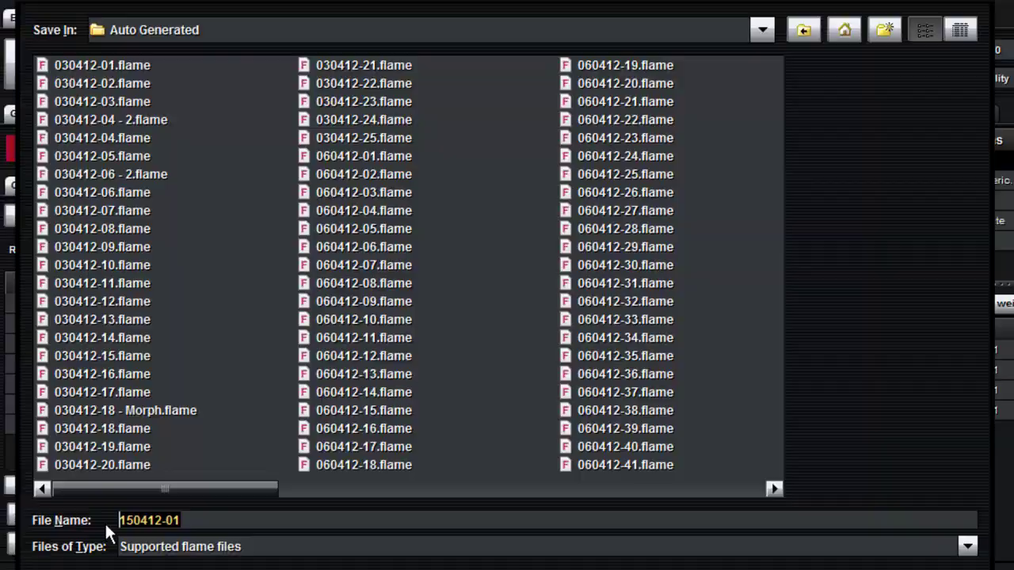
{"action": "key", "text": "Return"}
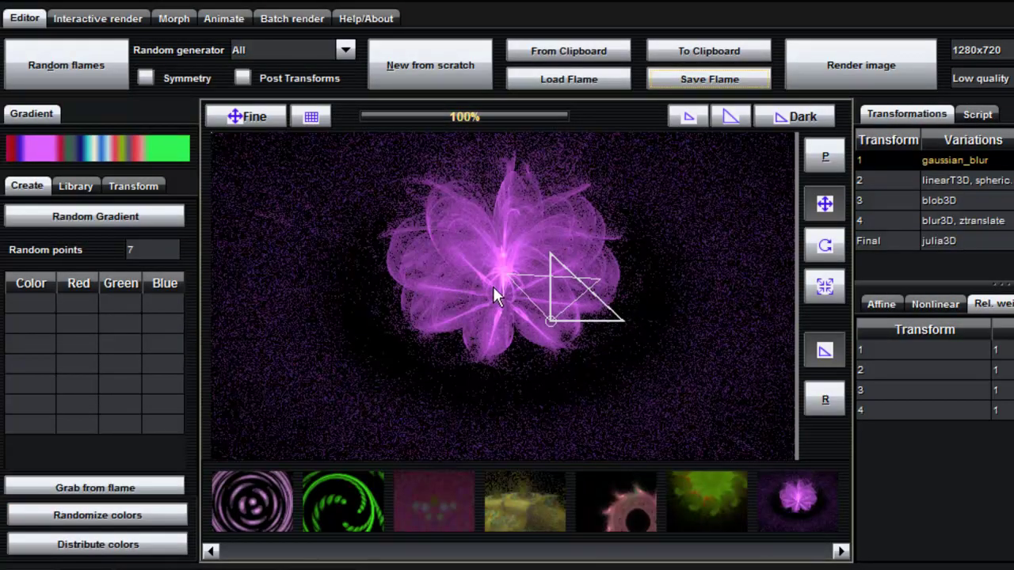
Step: Load the green bubble flame and save it as 150412-02
{"action": "left_click", "coordinate": [350, 500]}
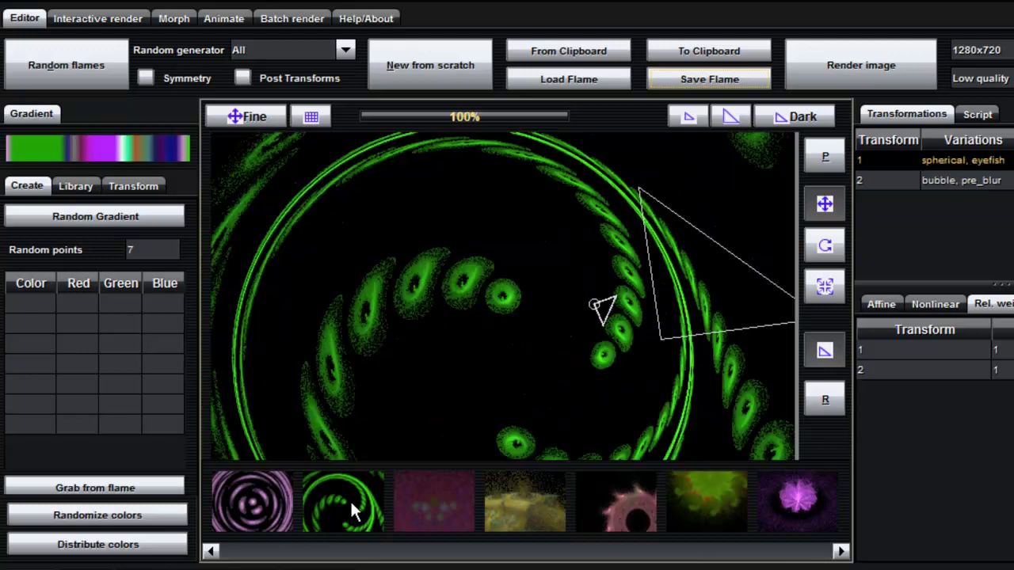
{"action": "left_click", "coordinate": [693, 85]}
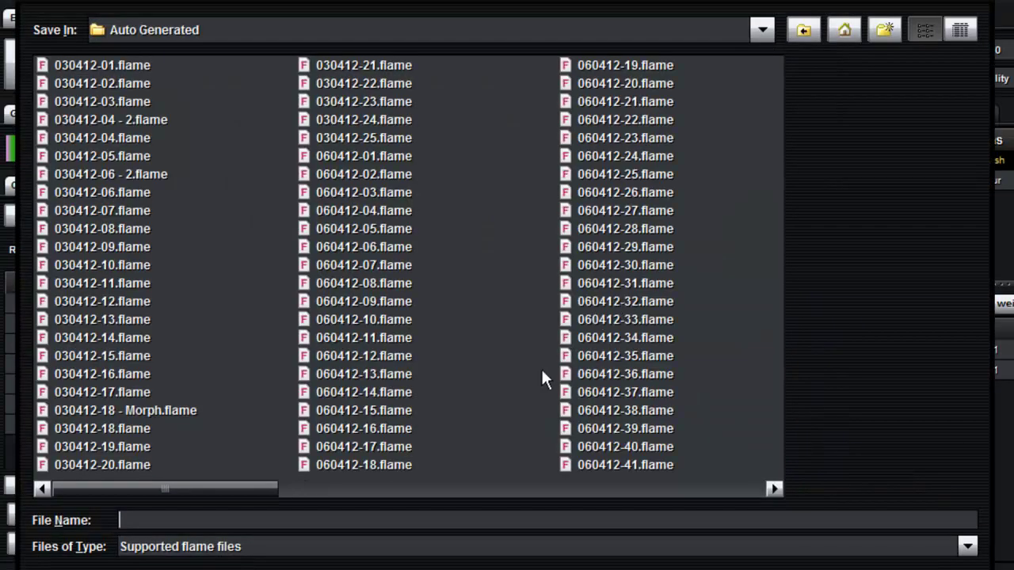
{"action": "type", "text": "150412-01"}
{"action": "key", "text": "BackSpace"}
{"action": "type", "text": "2"}
{"action": "key", "text": "ctrl+a"}
{"action": "key", "text": "ctrl+c"}
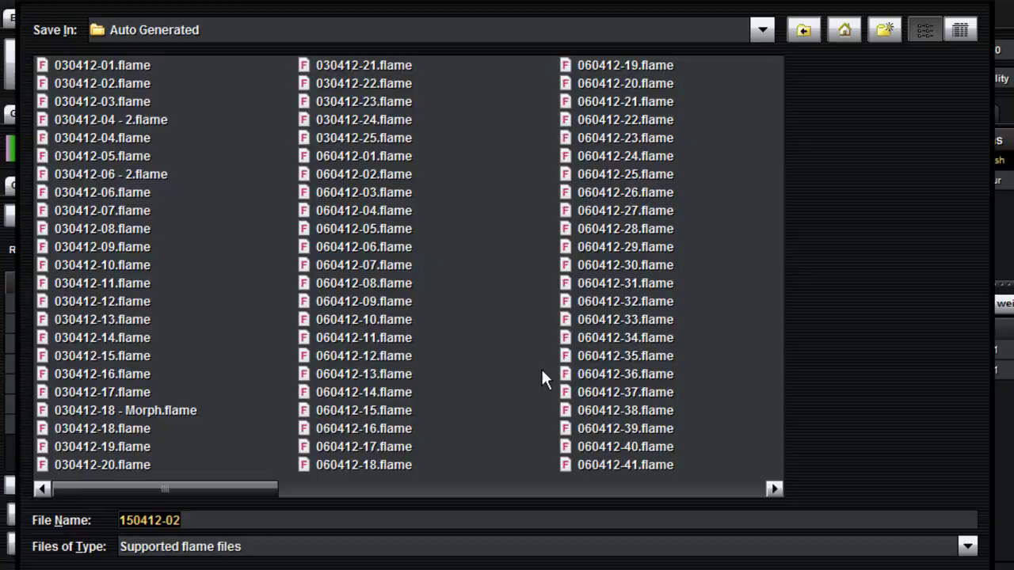
{"action": "key", "text": "Return"}
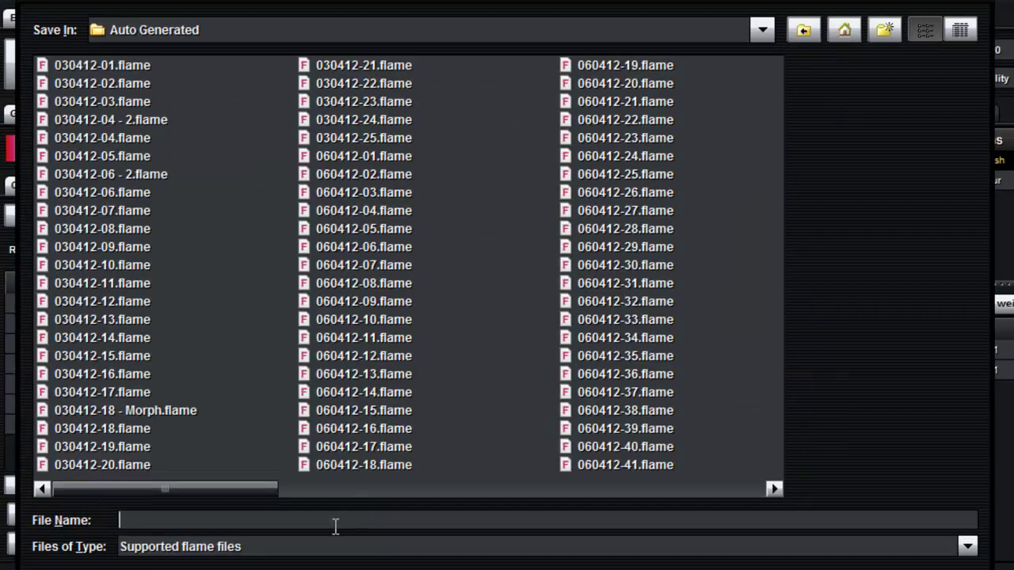
Step: Save the purple ring flame as 150412-03
{"action": "key", "text": "ctrl+v"}
{"action": "key", "text": "BackSpace"}
{"action": "type", "text": "3"}
{"action": "key", "text": "shift+Home"}
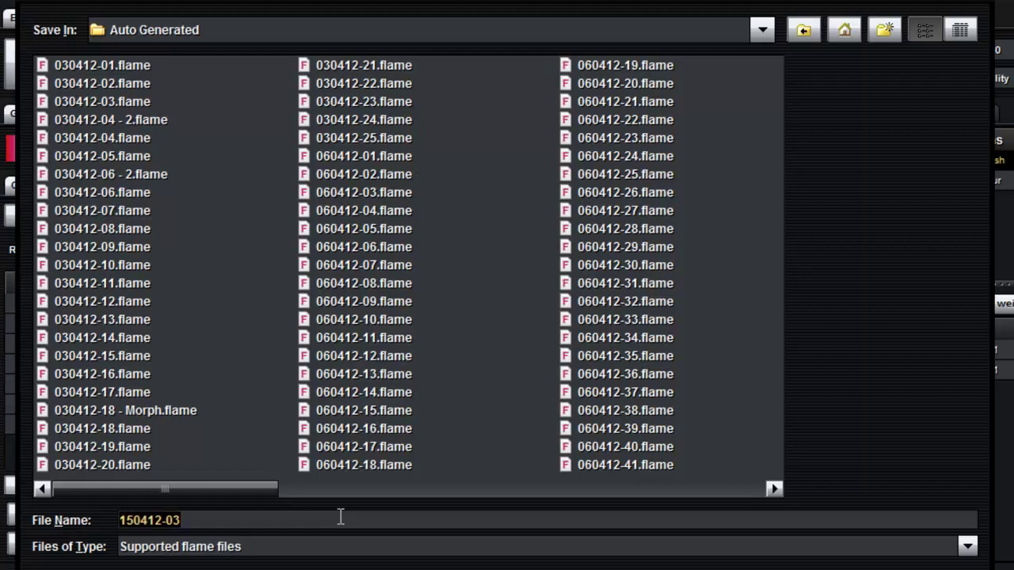
{"action": "key", "text": "Return"}
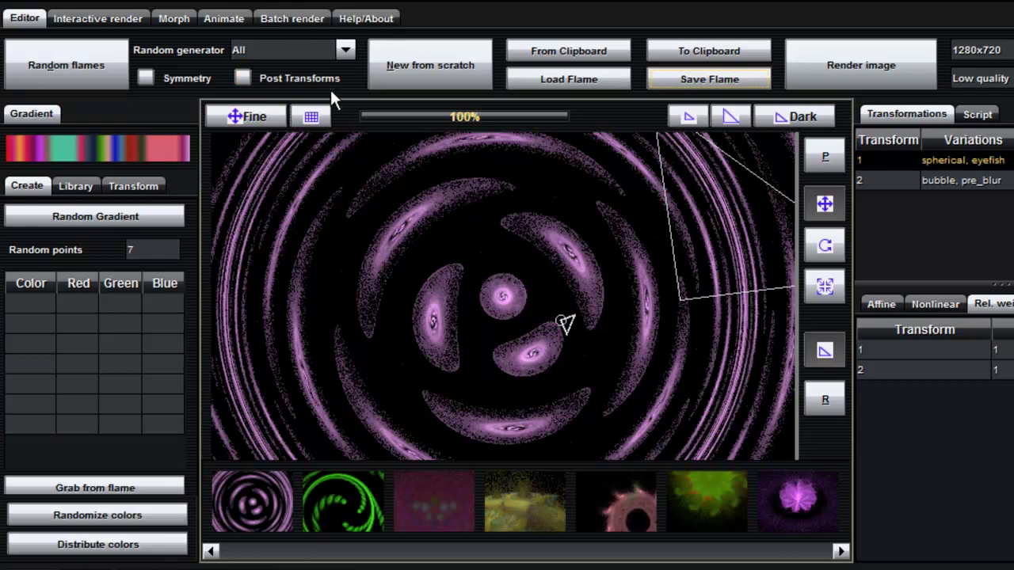
Step: Generate Linear only random flames and load a hazy red-purple flame with five transforms
{"action": "left_click", "coordinate": [346, 49]}
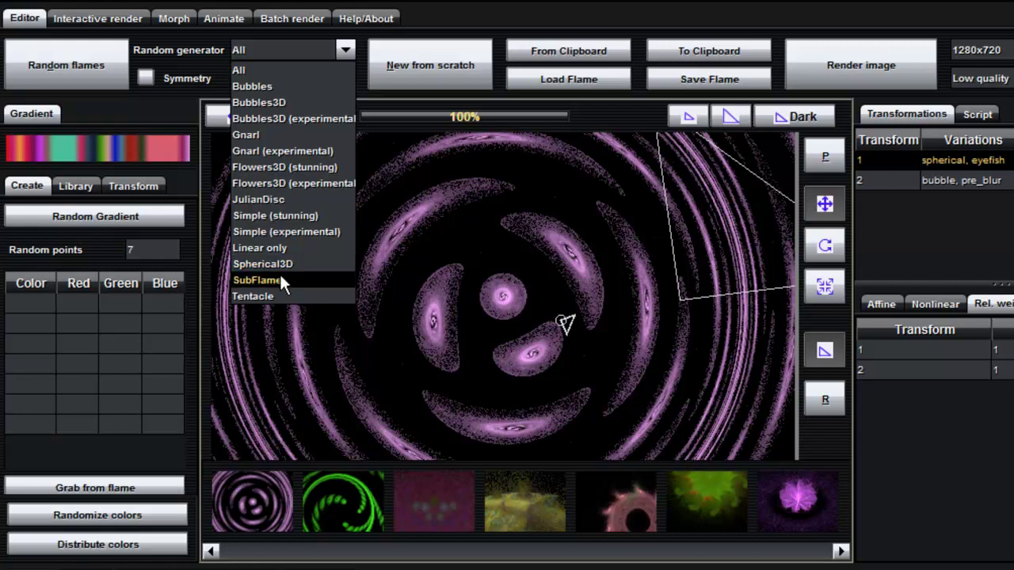
{"action": "left_click", "coordinate": [281, 248]}
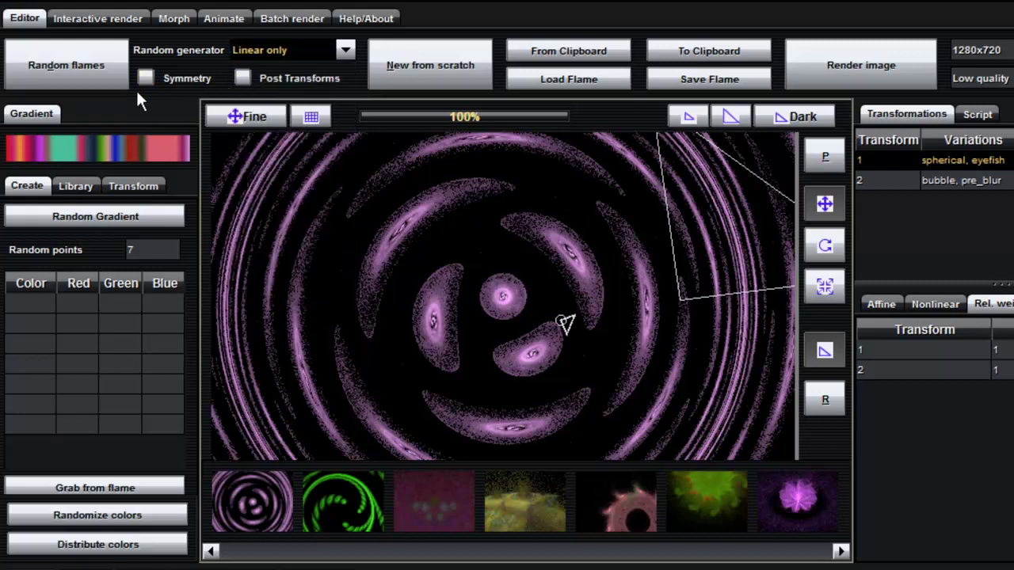
{"action": "left_click", "coordinate": [102, 73]}
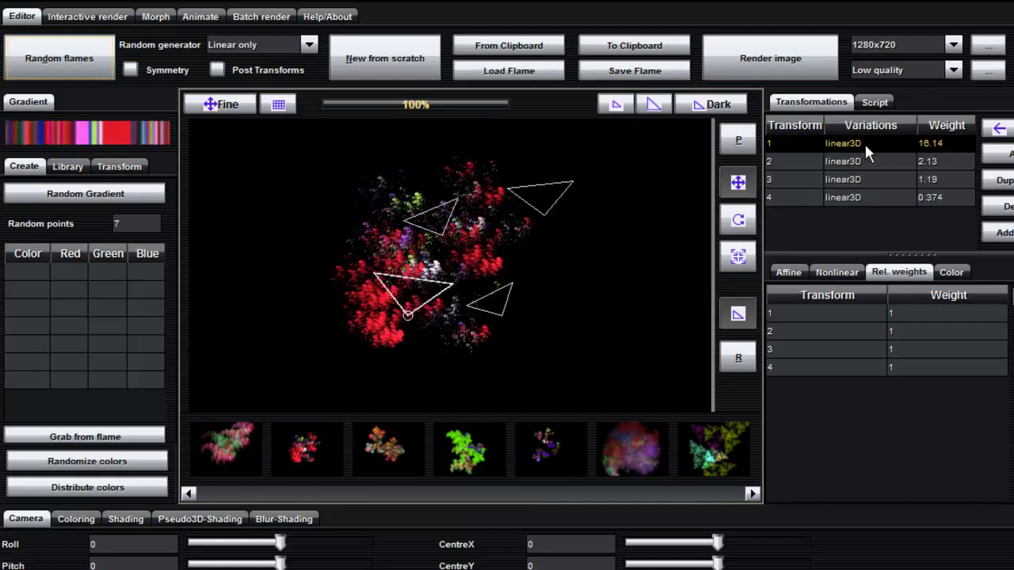
{"action": "left_click", "coordinate": [387, 446]}
{"action": "left_click", "coordinate": [463, 464]}
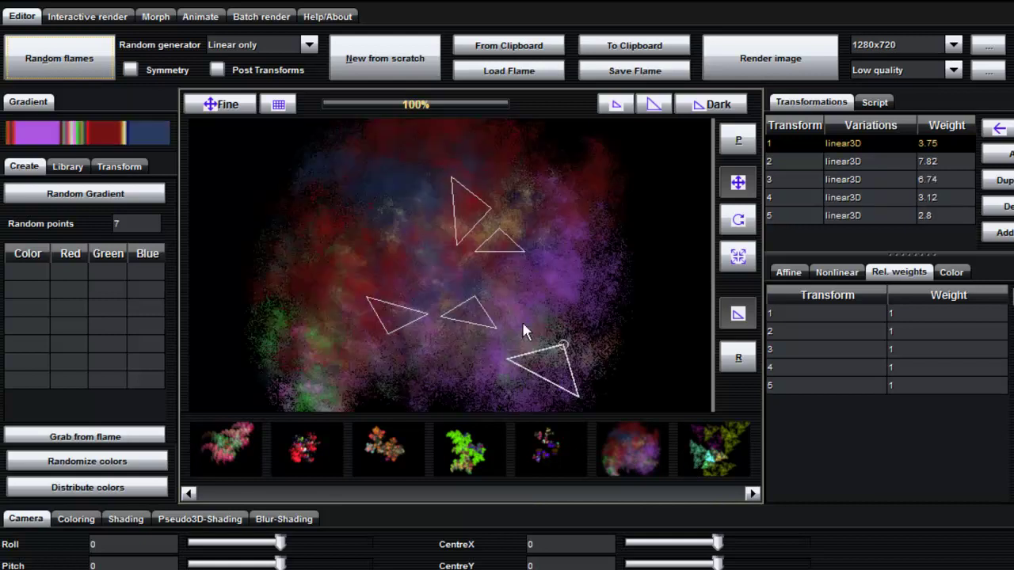
{"action": "left_click", "coordinate": [265, 45]}
Step: Generate Simple (stunning) random flames and load the green-and-pink bubble sphere flame
{"action": "left_click", "coordinate": [252, 193]}
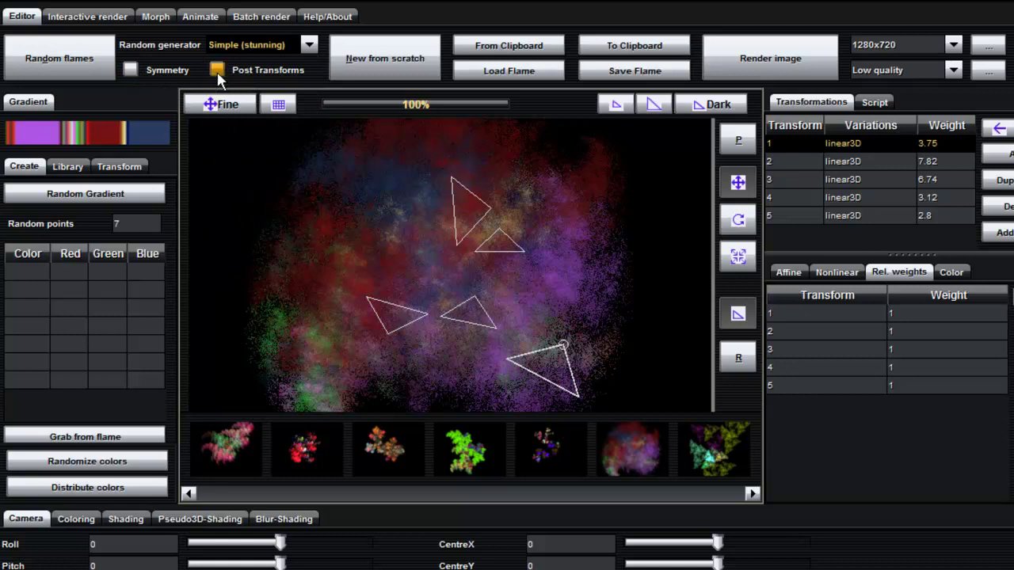
{"action": "left_click", "coordinate": [98, 63]}
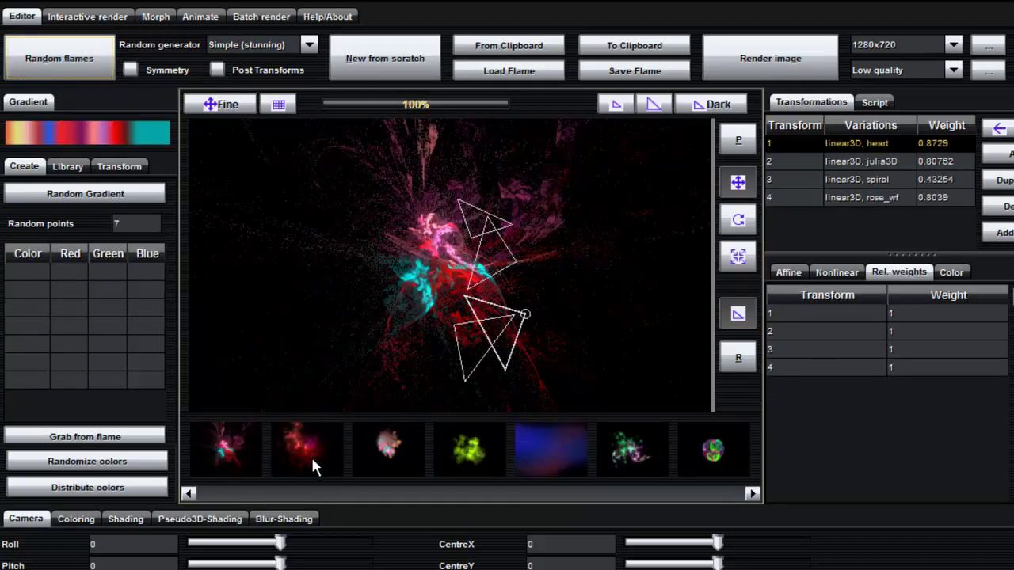
{"action": "left_click", "coordinate": [393, 455]}
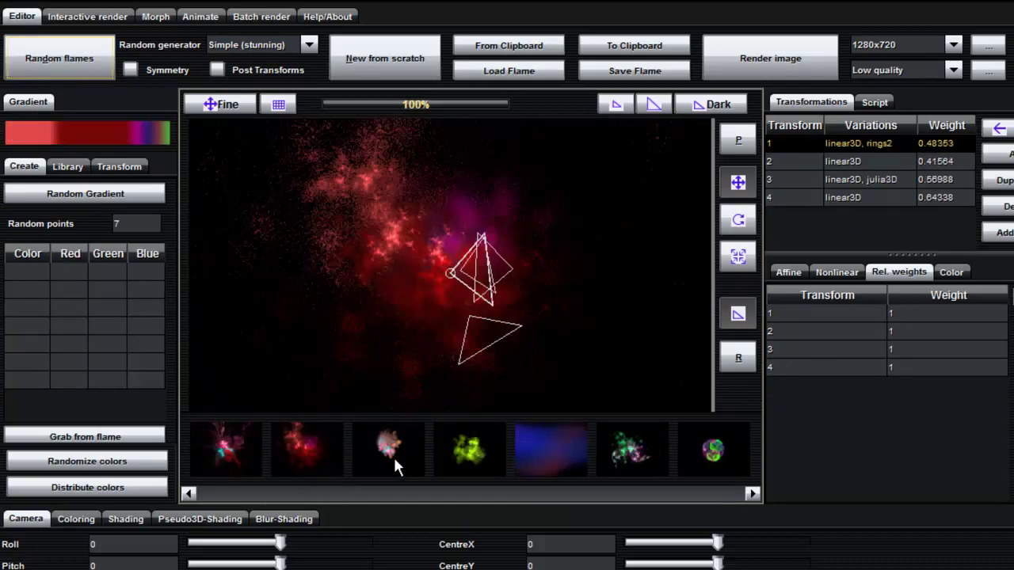
{"action": "left_click", "coordinate": [712, 450]}
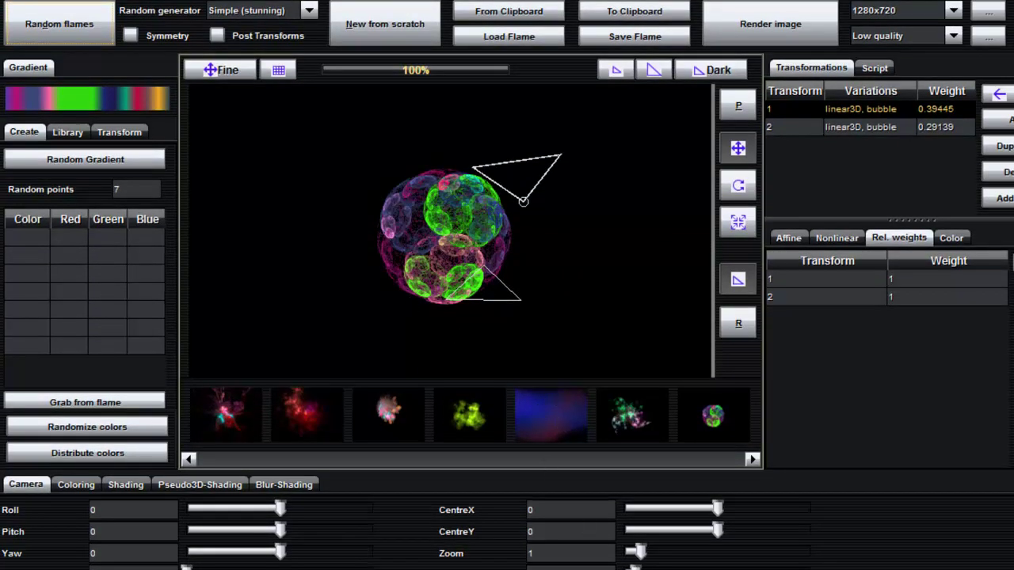
Step: Raise the camera Zoom to 1.72 and re-render the bubble sphere preview
{"action": "left_click", "coordinate": [640, 552]}
{"action": "left_click_drag", "start_coordinate": [662, 558], "coordinate": [655, 555]}
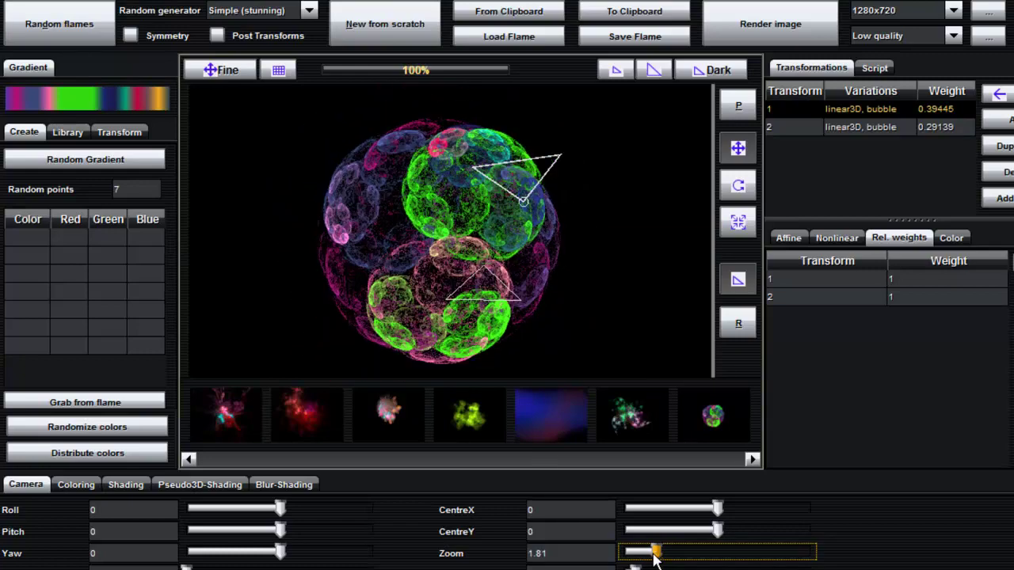
{"action": "left_click", "coordinate": [736, 281]}
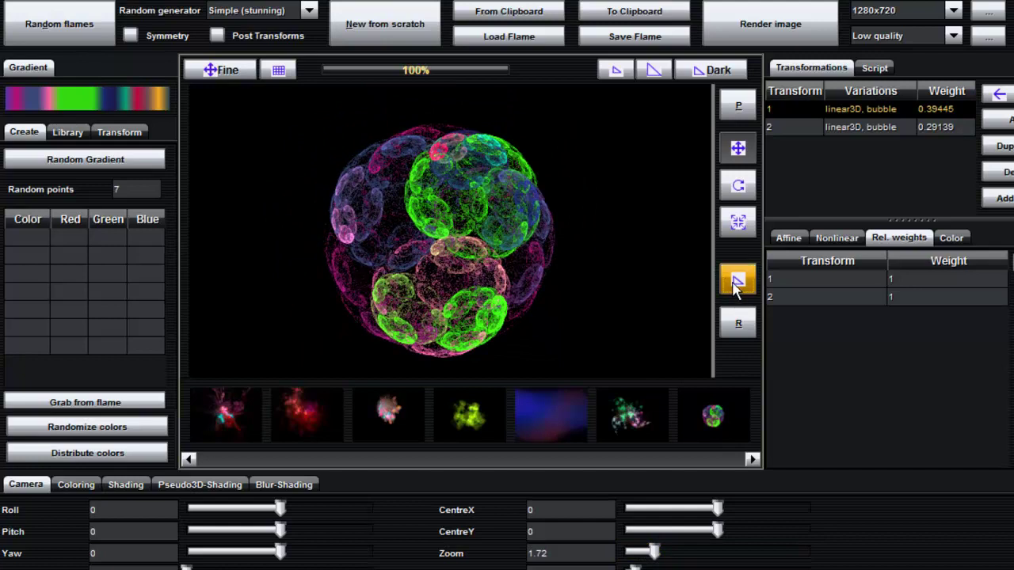
{"action": "left_click", "coordinate": [736, 333]}
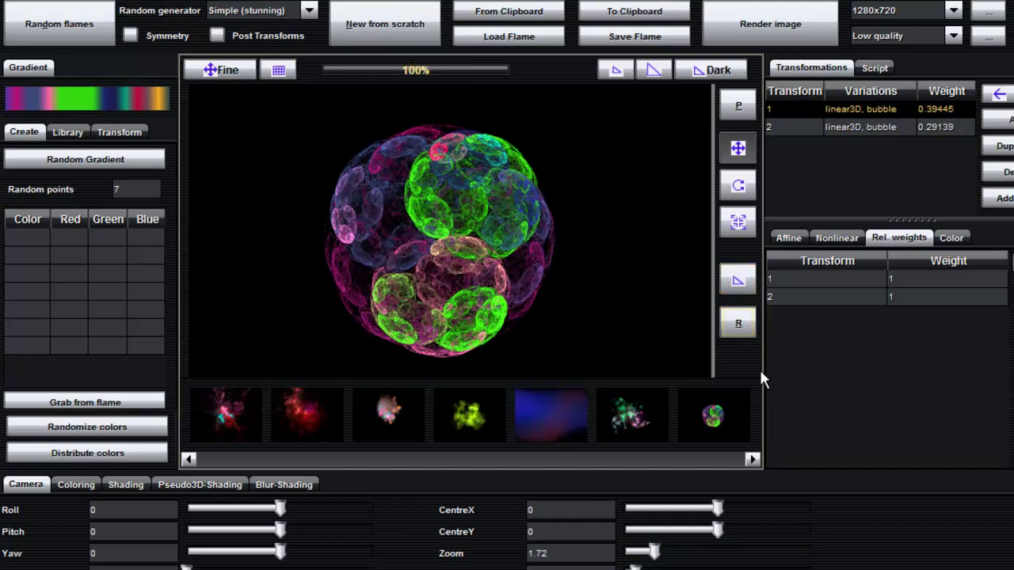
{"action": "left_click", "coordinate": [736, 283]}
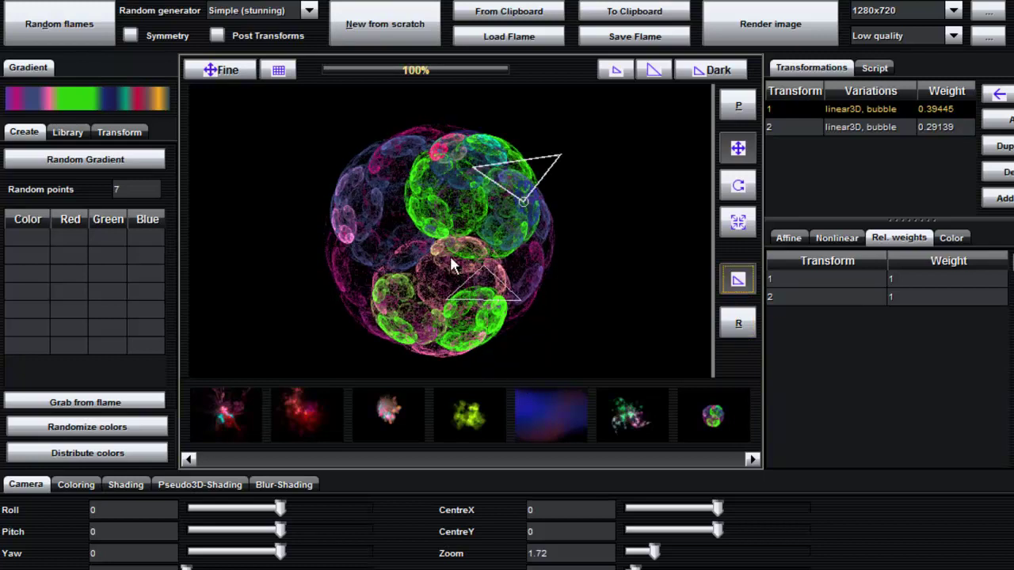
Step: Move transform 1's triangle right and down, then reposition transform 2's triangle
{"action": "left_click_drag", "start_coordinate": [499, 208], "coordinate": [542, 242]}
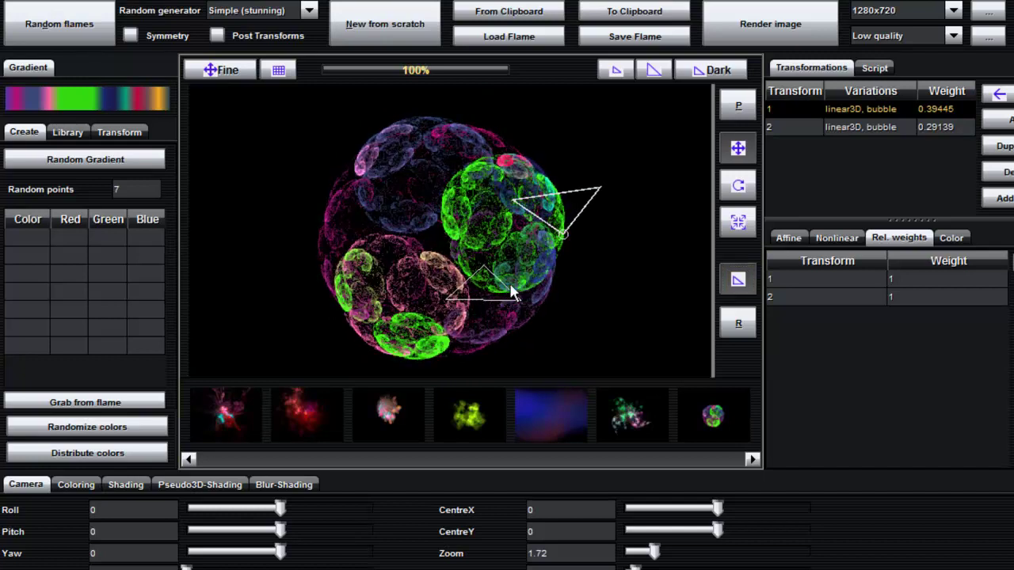
{"action": "left_click", "coordinate": [855, 128]}
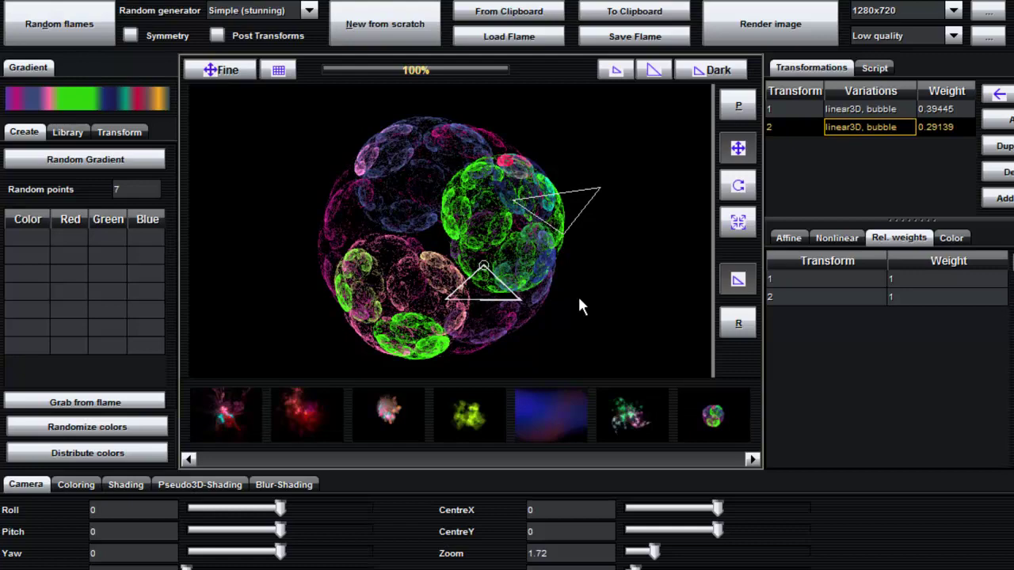
{"action": "left_click_drag", "start_coordinate": [579, 307], "coordinate": [624, 297]}
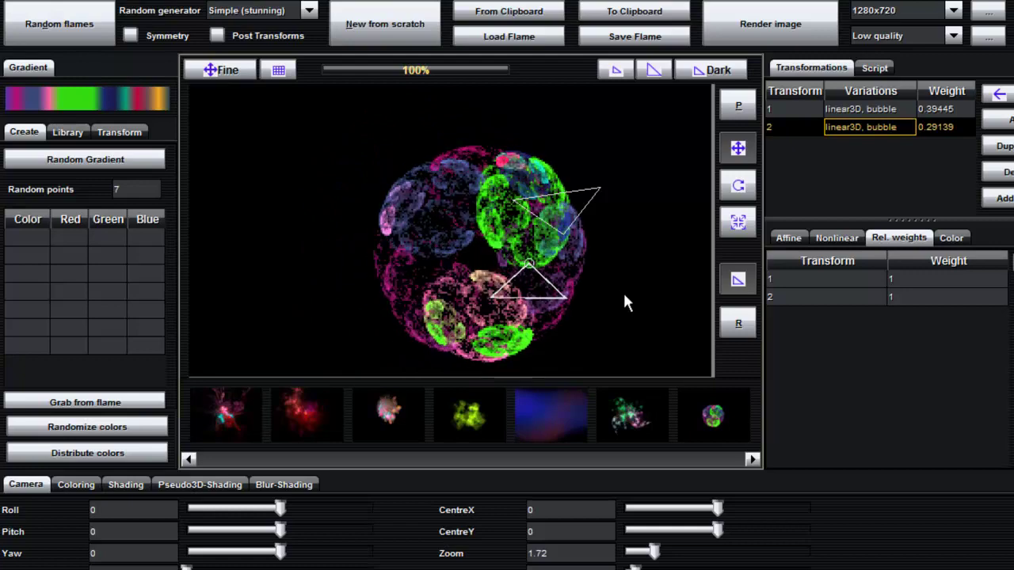
Step: Enlarge, rotate and shift transform 2's triangle to form broad swirling green rings
{"action": "left_click", "coordinate": [738, 221]}
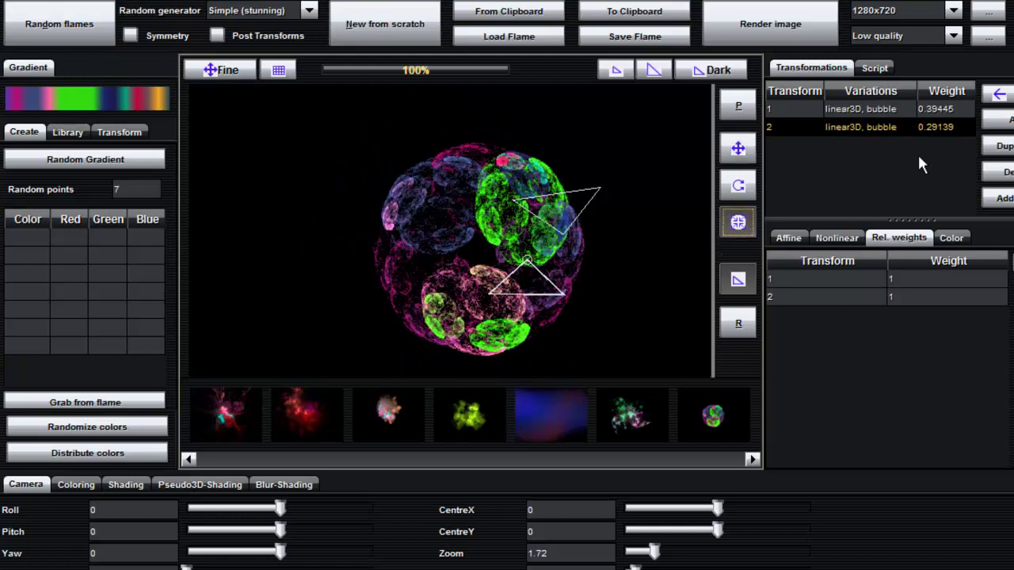
{"action": "left_click_drag", "start_coordinate": [616, 278], "coordinate": [696, 166]}
{"action": "left_click", "coordinate": [738, 185]}
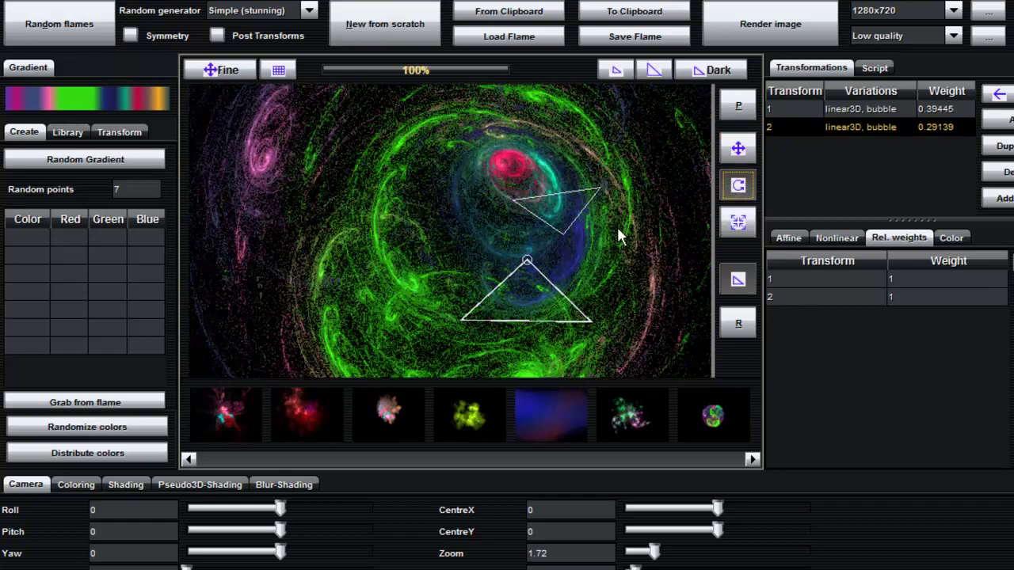
{"action": "left_click_drag", "start_coordinate": [605, 252], "coordinate": [587, 255]}
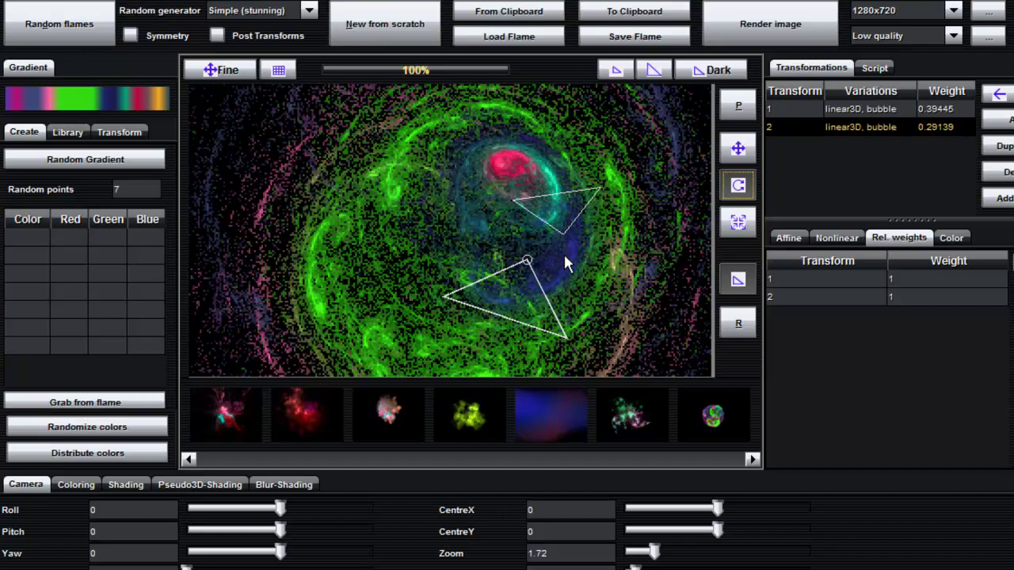
{"action": "left_click_drag", "start_coordinate": [565, 257], "coordinate": [690, 111]}
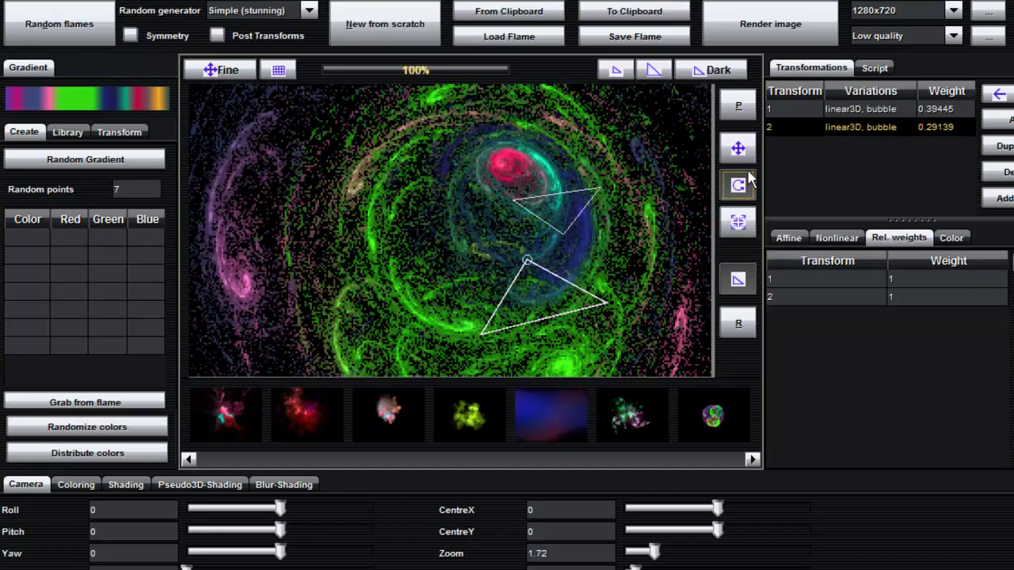
{"action": "left_click", "coordinate": [738, 148]}
{"action": "left_click_drag", "start_coordinate": [437, 236], "coordinate": [402, 236]}
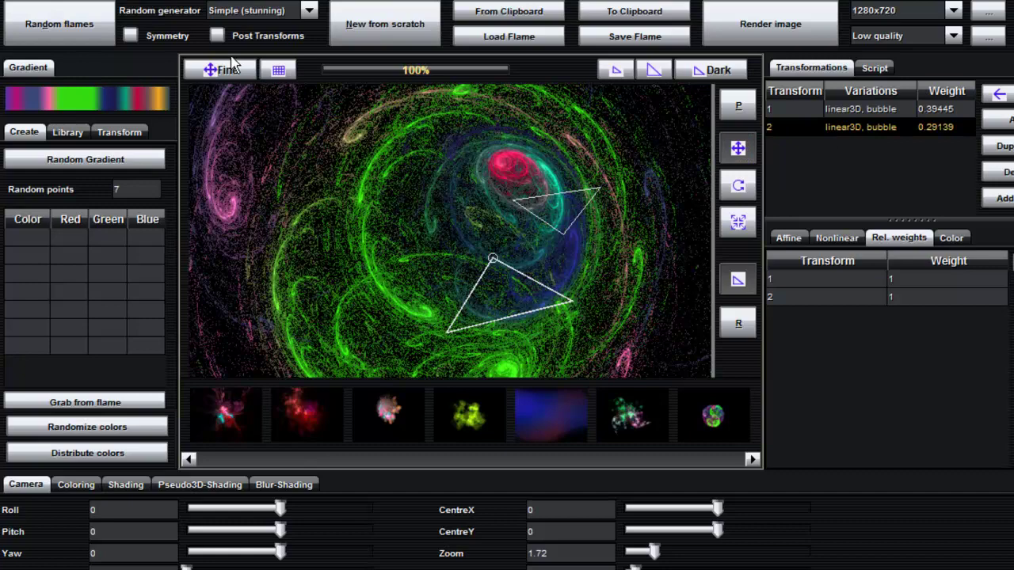
Step: Generate Linear only flames, load the purple and green one, then regenerate with Symmetry on
{"action": "left_click", "coordinate": [310, 12]}
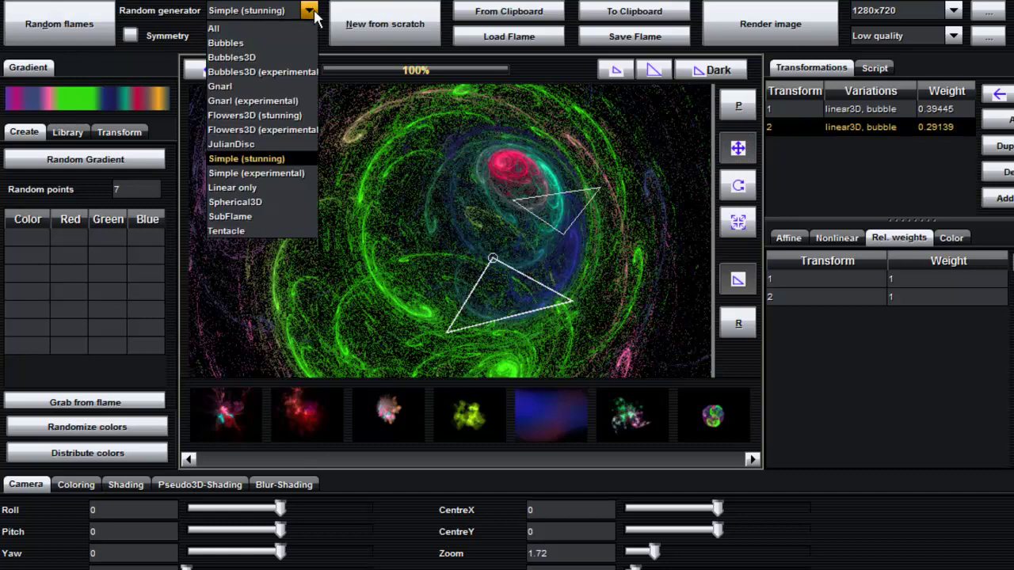
{"action": "left_click", "coordinate": [266, 190]}
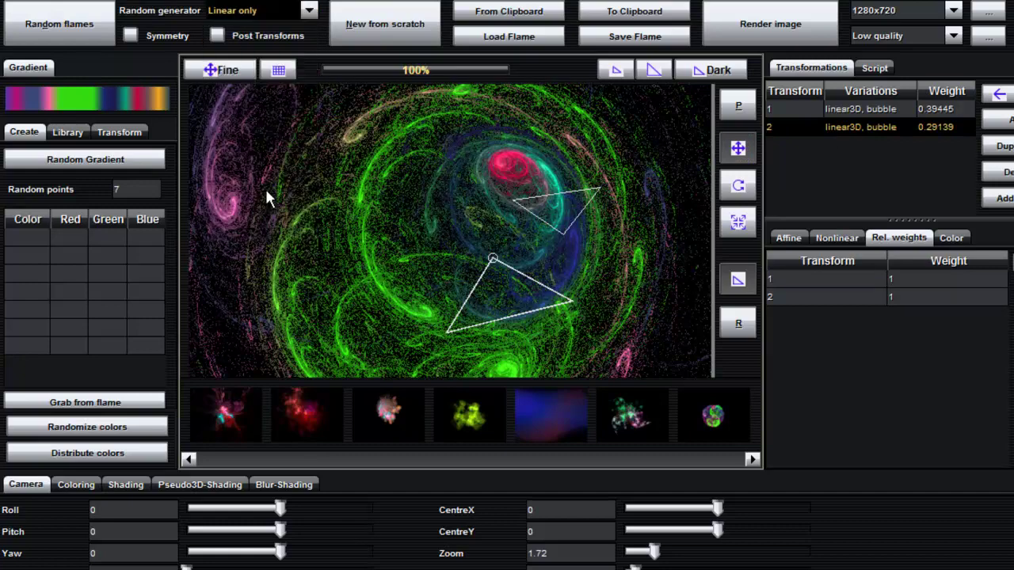
{"action": "left_click", "coordinate": [82, 24]}
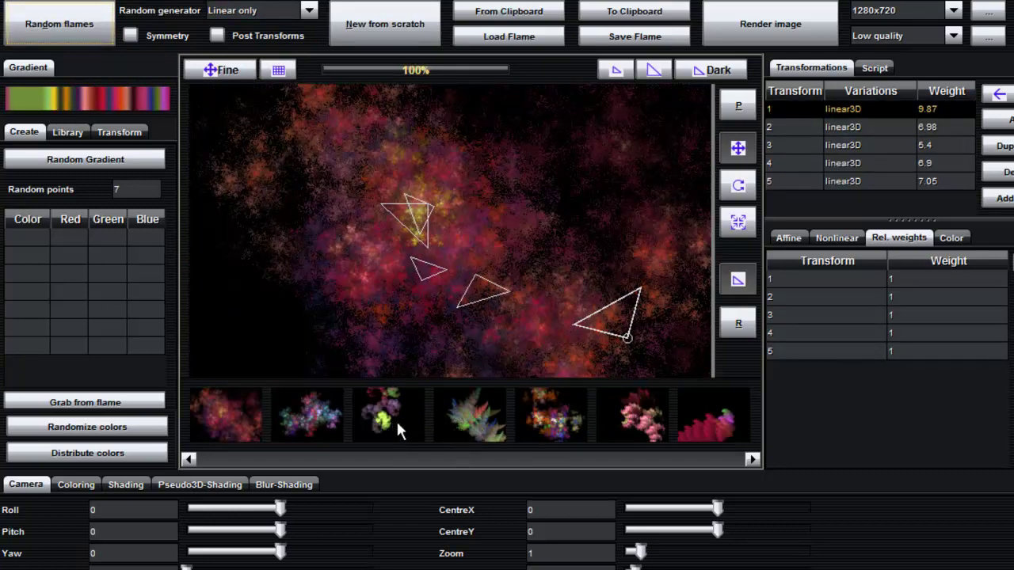
{"action": "left_click", "coordinate": [397, 426]}
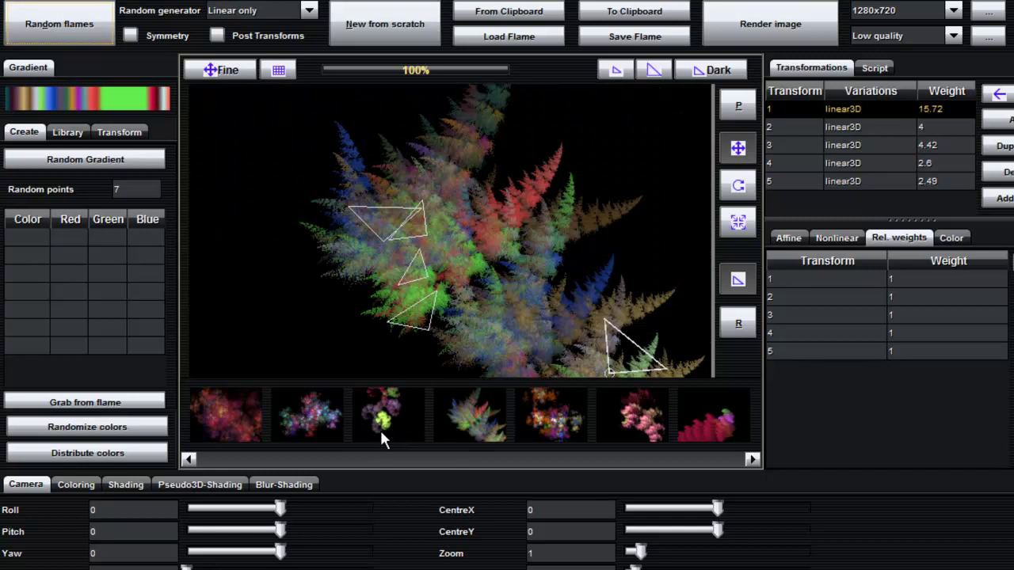
{"action": "left_click", "coordinate": [397, 411]}
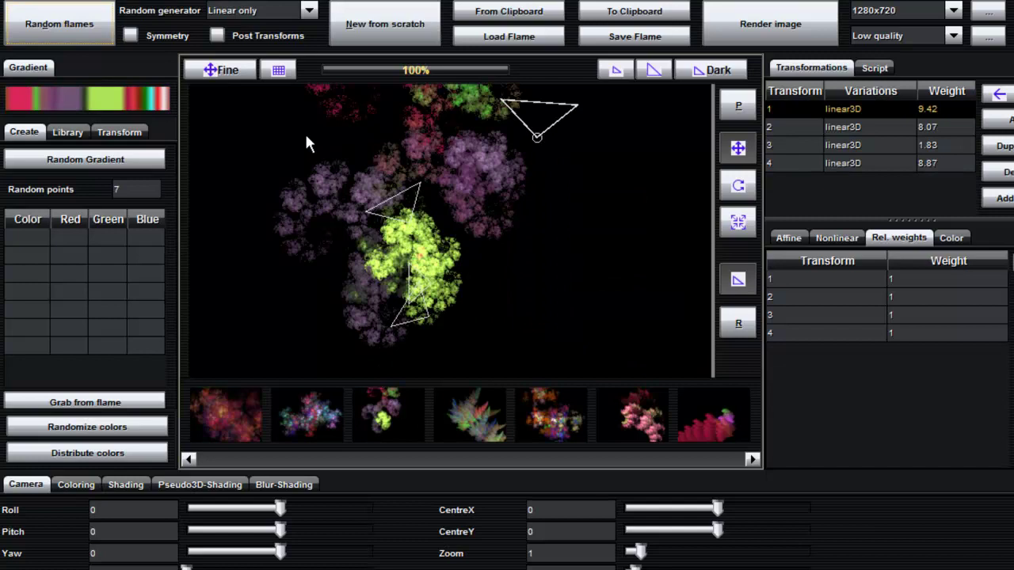
{"action": "left_click", "coordinate": [157, 37]}
{"action": "left_click", "coordinate": [89, 27]}
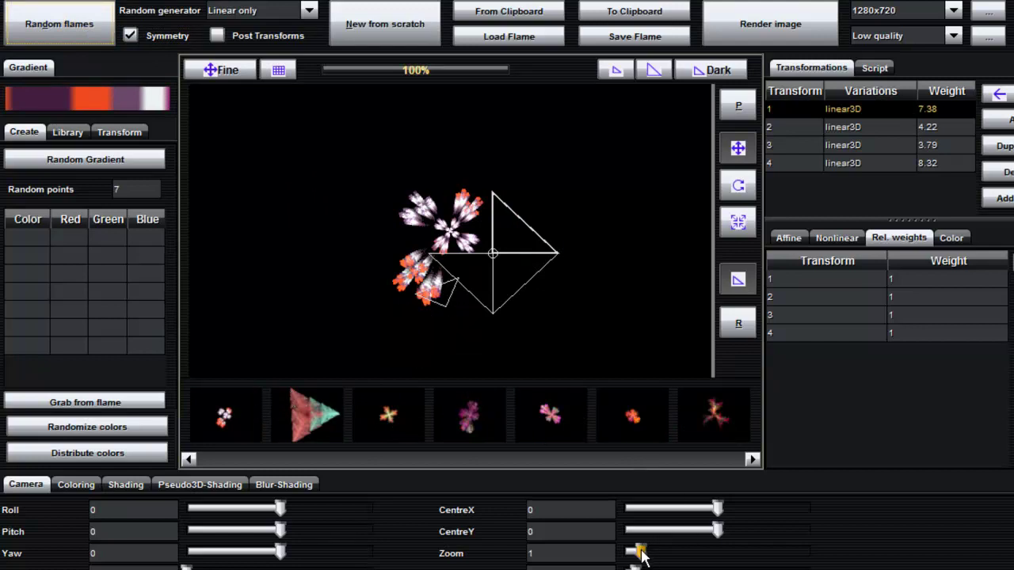
Step: Load the orange-green symmetric pinwheel flame and raise its camera Zoom to 2.81
{"action": "mouse_move", "coordinate": [641, 553]}
{"action": "left_mouse_down"}
{"action": "mouse_move", "coordinate": [679, 553]}
{"action": "mouse_move", "coordinate": [654, 553]}
{"action": "left_mouse_up"}
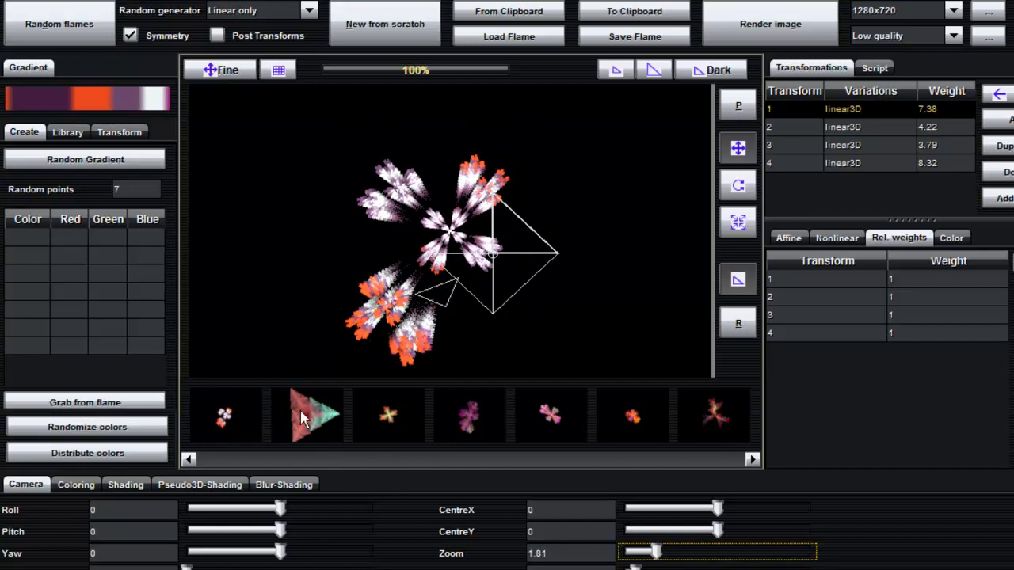
{"action": "left_click", "coordinate": [346, 422]}
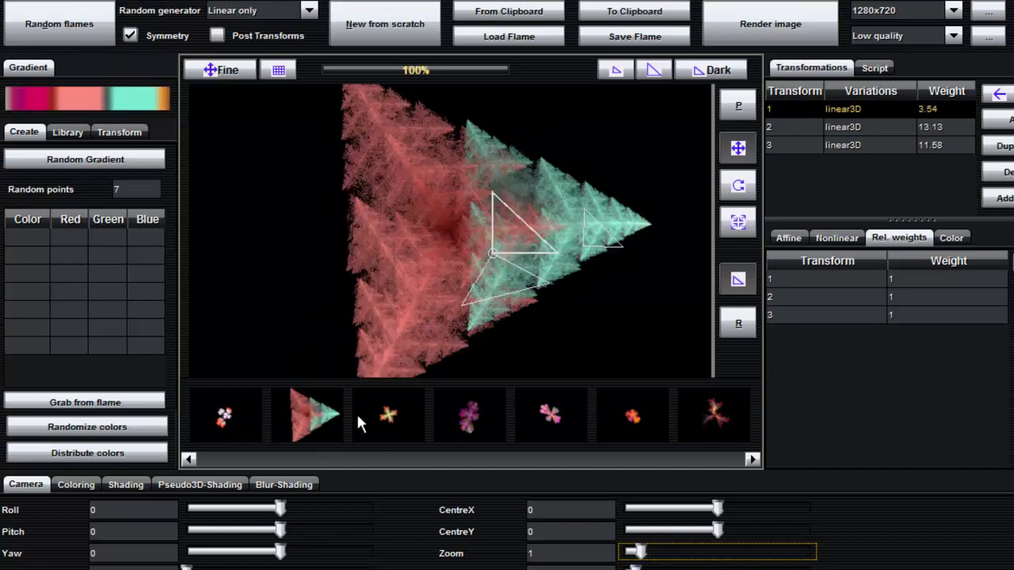
{"action": "left_click", "coordinate": [393, 424]}
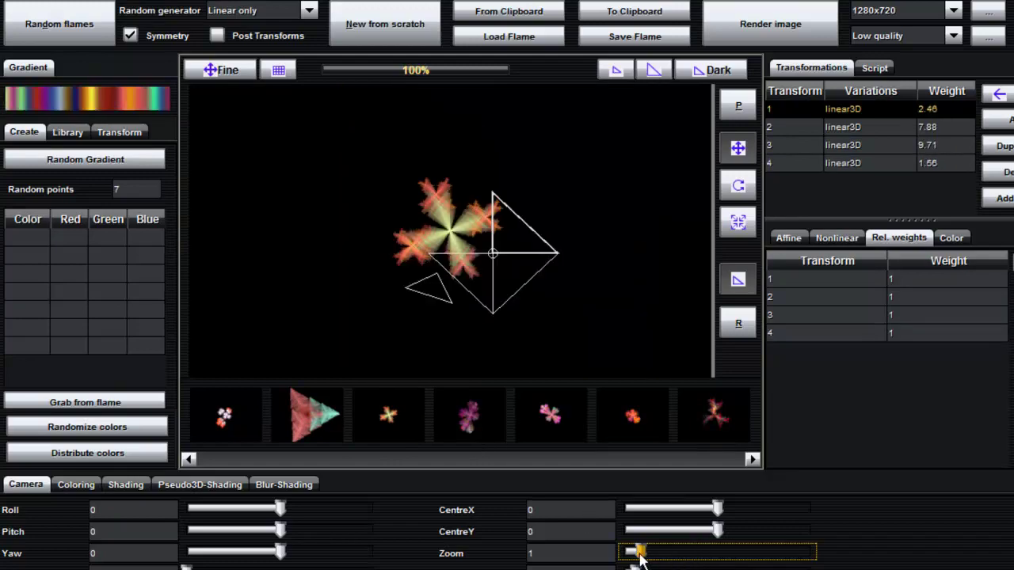
{"action": "left_click", "coordinate": [669, 561]}
{"action": "left_click_drag", "start_coordinate": [672, 561], "coordinate": [675, 561]}
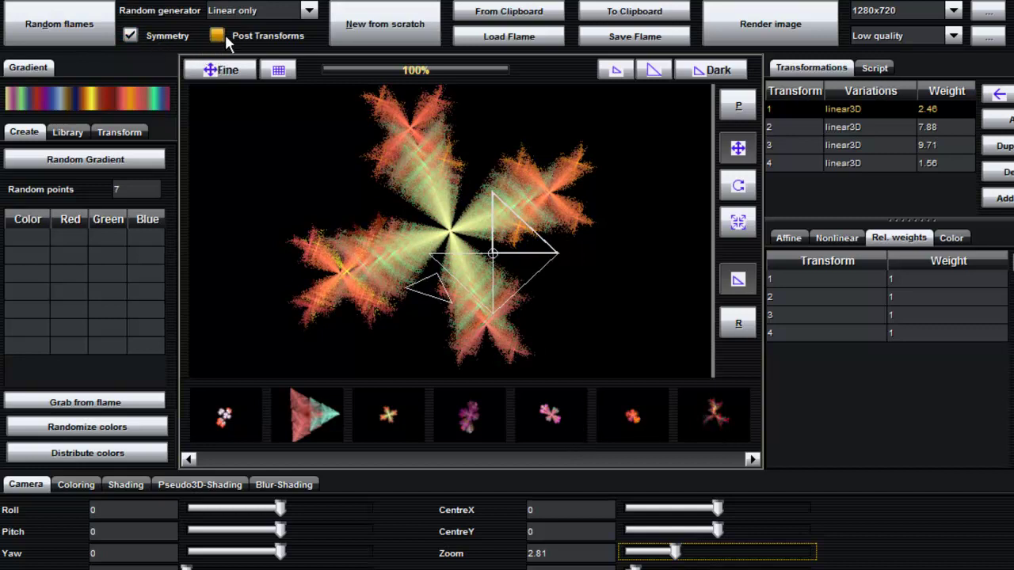
Step: Shift transform 1's post-transform triangle slightly to blur the pinwheel into a diffuse cloud
{"action": "left_click", "coordinate": [738, 105]}
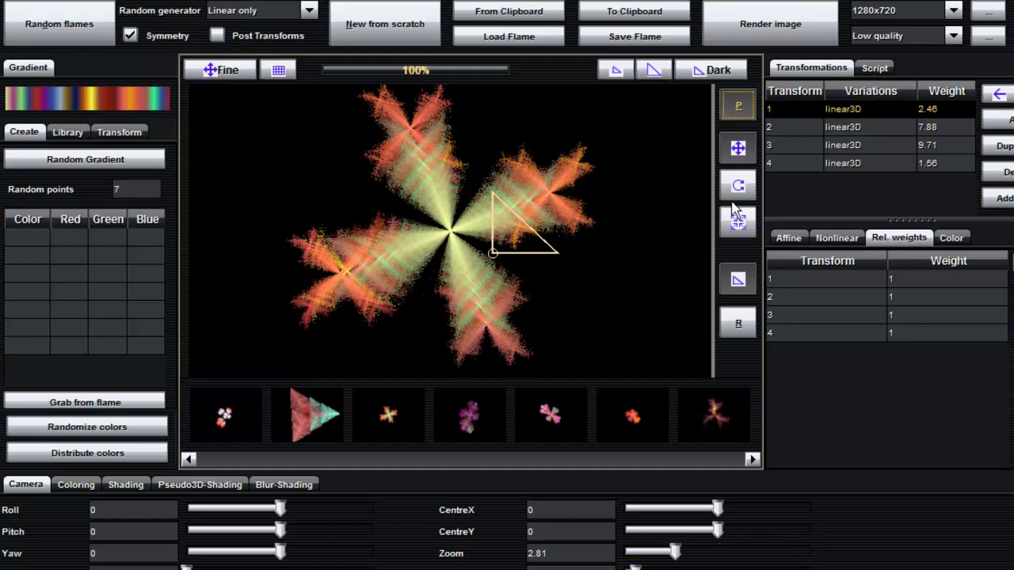
{"action": "mouse_move", "coordinate": [599, 228]}
{"action": "left_mouse_down"}
{"action": "mouse_move", "coordinate": [546, 235]}
{"action": "mouse_move", "coordinate": [606, 228]}
{"action": "mouse_move", "coordinate": [611, 241]}
{"action": "left_mouse_up"}
{"action": "key", "text": "p"}
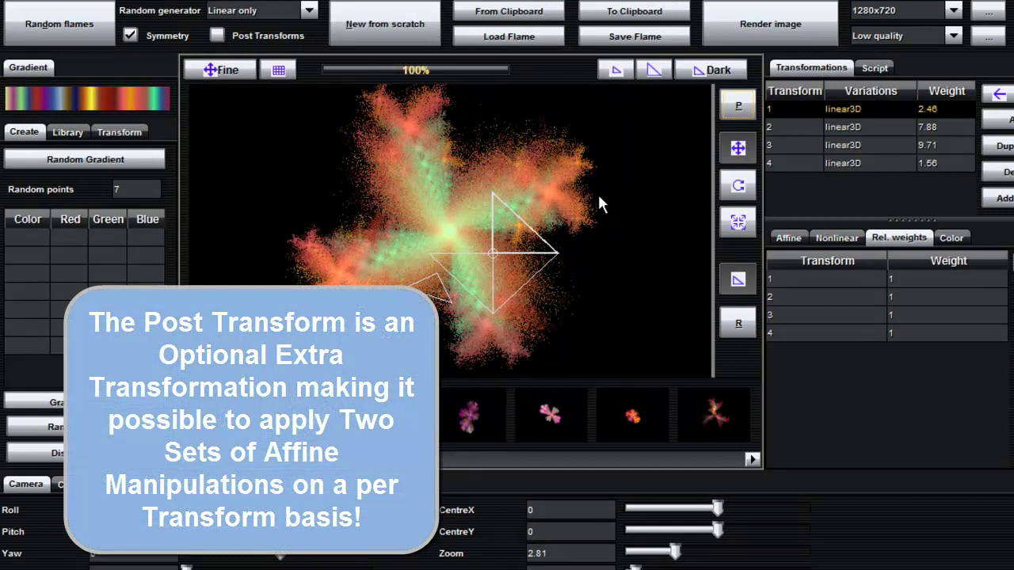
Step: Generate random flames with post transforms and load the leafy white, blue and yellow one
{"action": "left_click", "coordinate": [219, 32]}
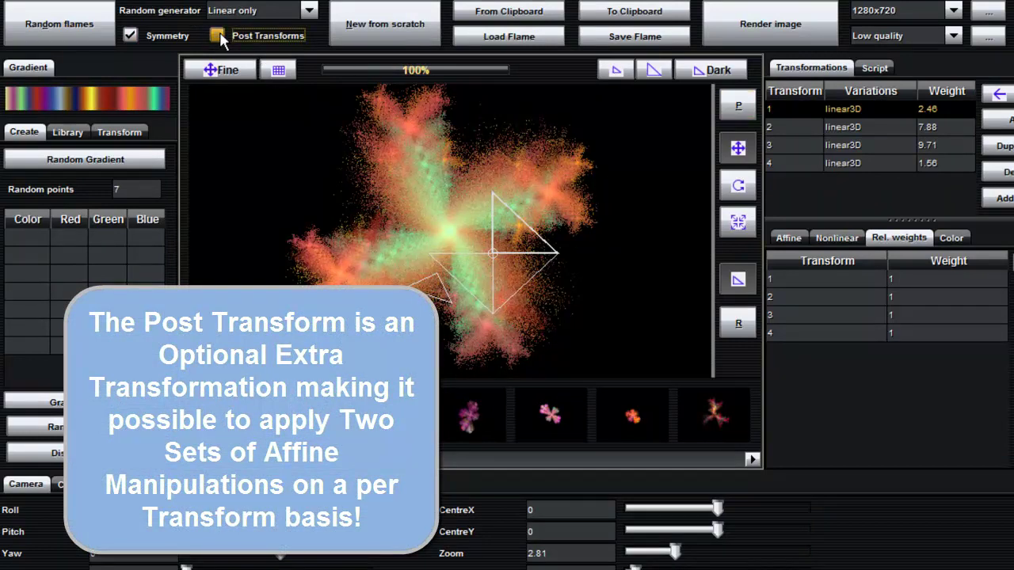
{"action": "left_click", "coordinate": [54, 24]}
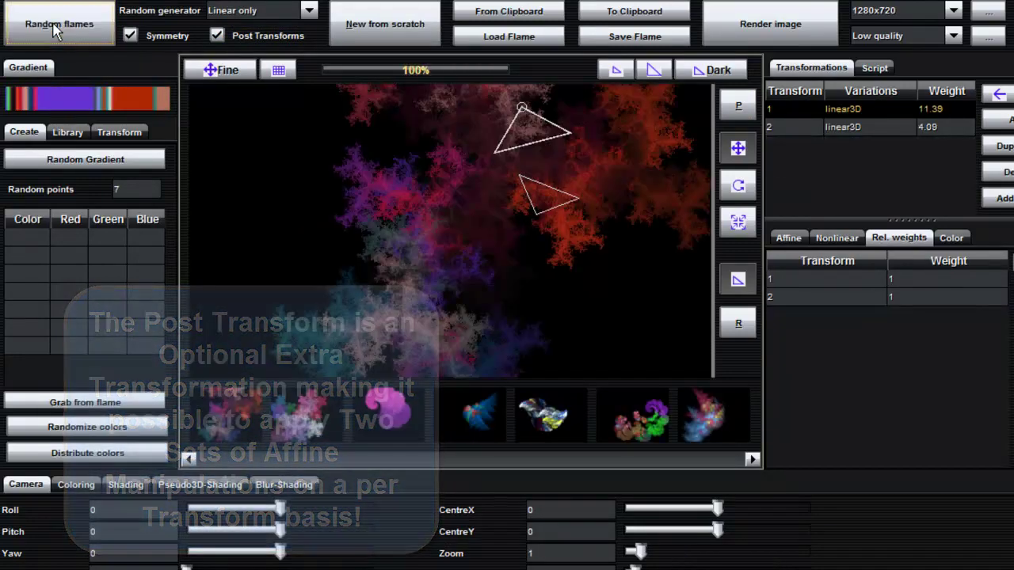
{"action": "left_click", "coordinate": [552, 424]}
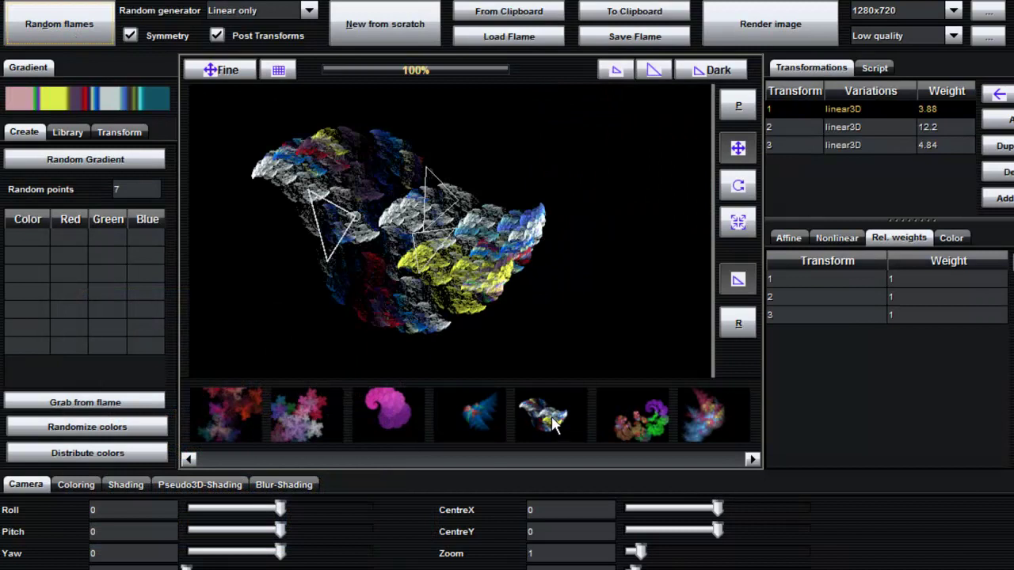
Step: Move the first post-transform triangle left to spread the flame
{"action": "left_click", "coordinate": [738, 105]}
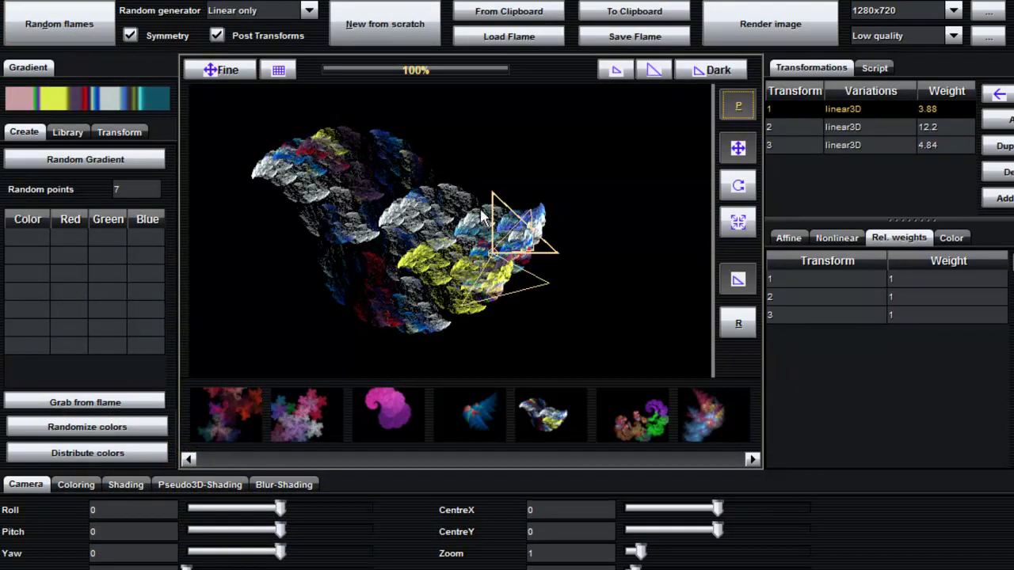
{"action": "left_click", "coordinate": [740, 112]}
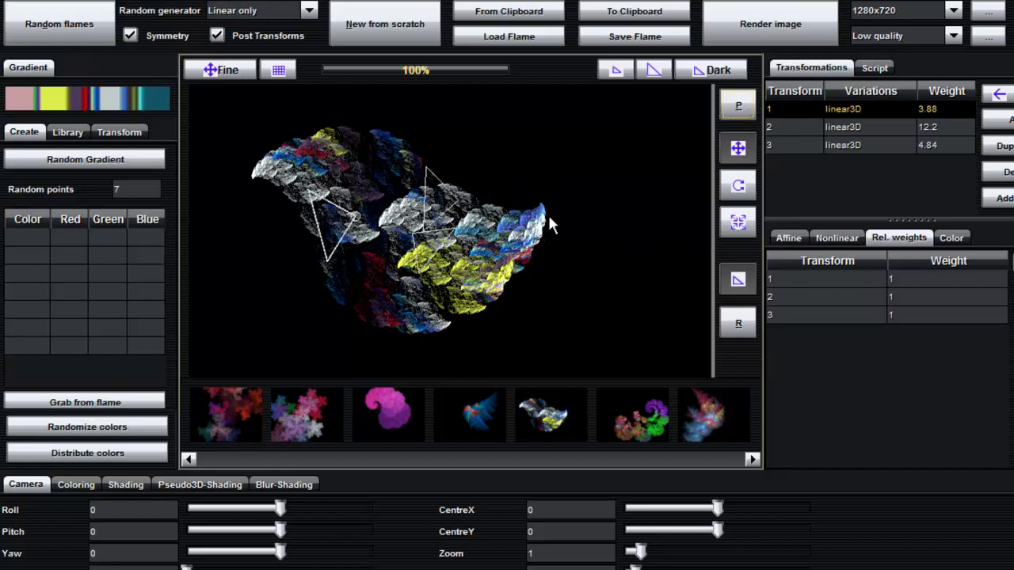
{"action": "left_click", "coordinate": [737, 108]}
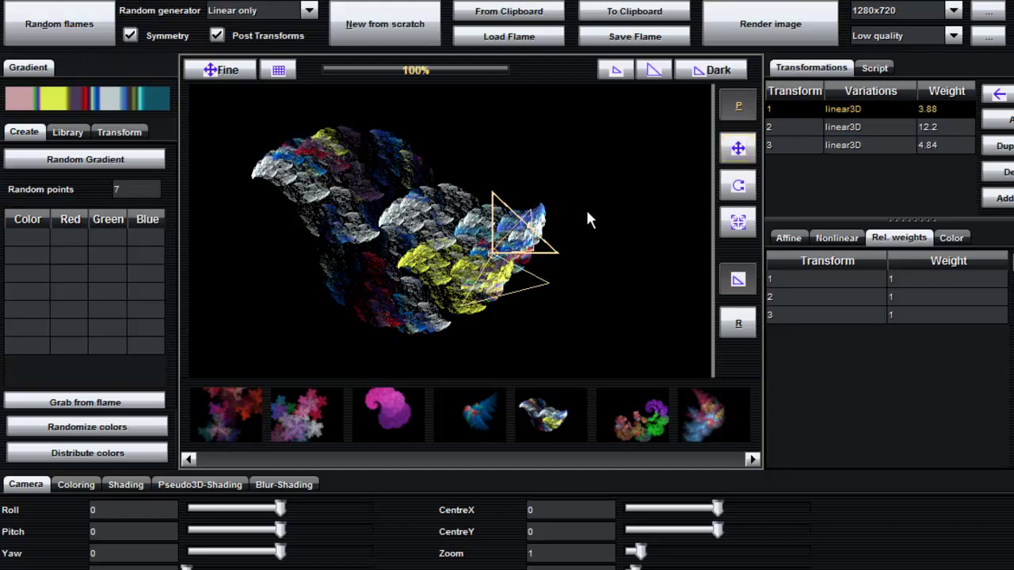
{"action": "left_click", "coordinate": [738, 148]}
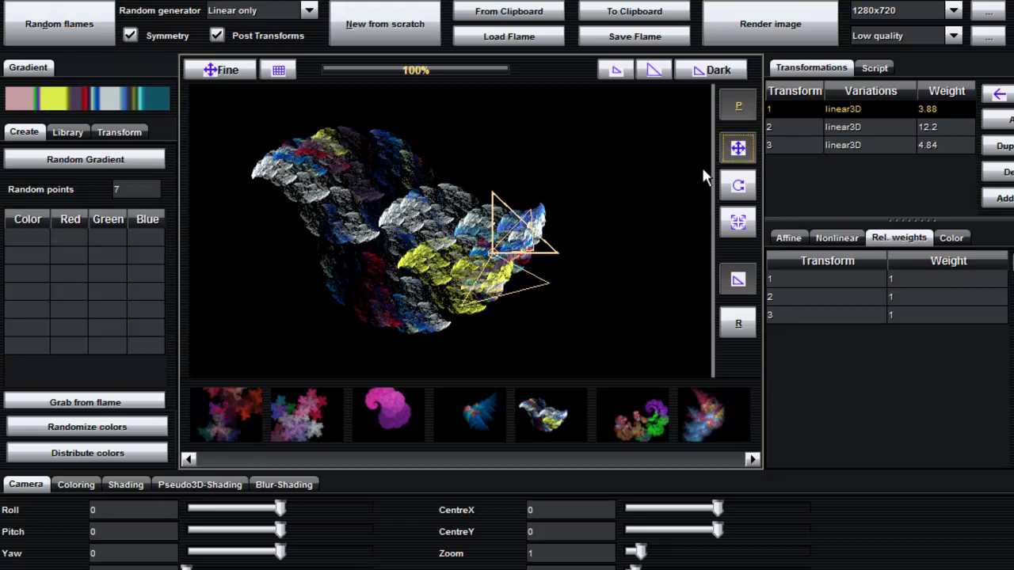
{"action": "left_click_drag", "start_coordinate": [581, 220], "coordinate": [506, 238]}
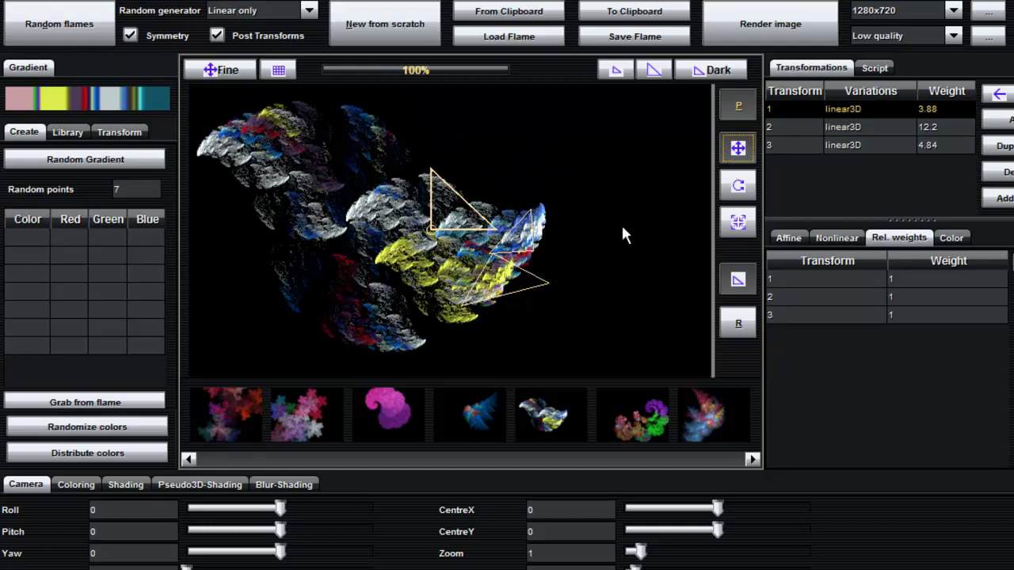
Step: Move and rotate the second transform's triangle to reshape the flame
{"action": "left_click", "coordinate": [863, 127]}
{"action": "left_click_drag", "start_coordinate": [589, 234], "coordinate": [623, 182]}
{"action": "left_click", "coordinate": [738, 185]}
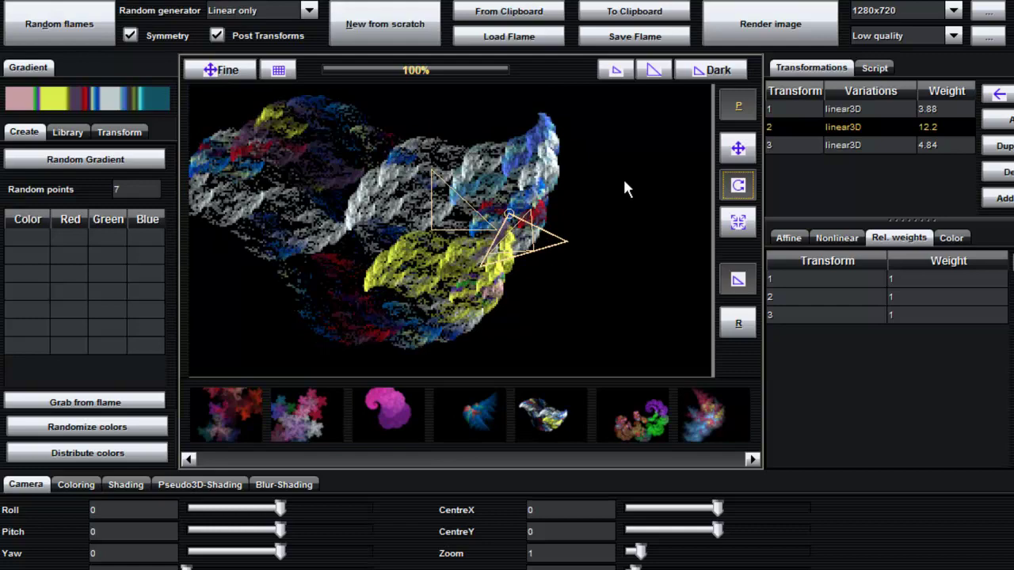
{"action": "left_click", "coordinate": [738, 105]}
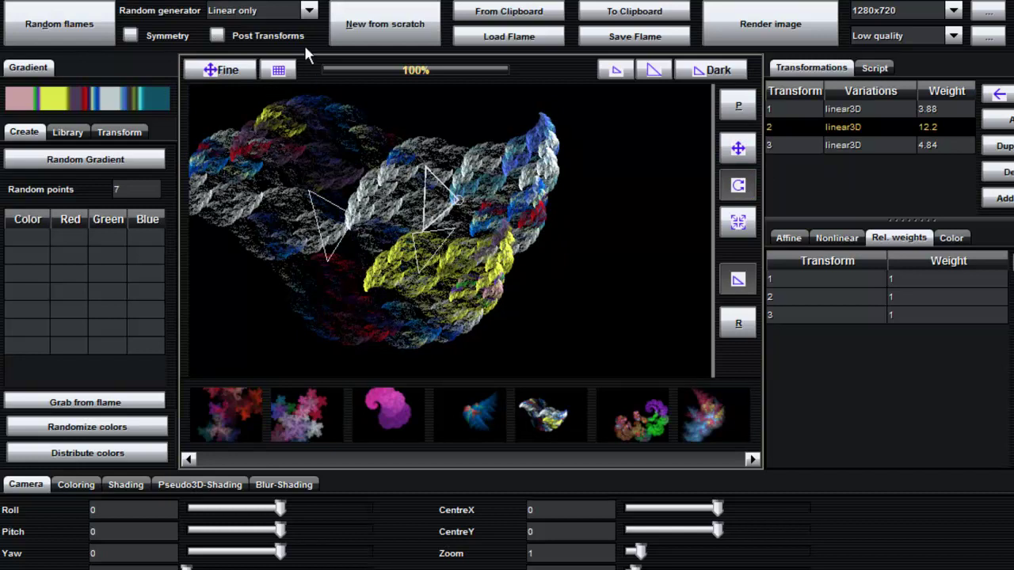
Step: Choose SubFlame from the random flame generator list
{"action": "left_click", "coordinate": [309, 12]}
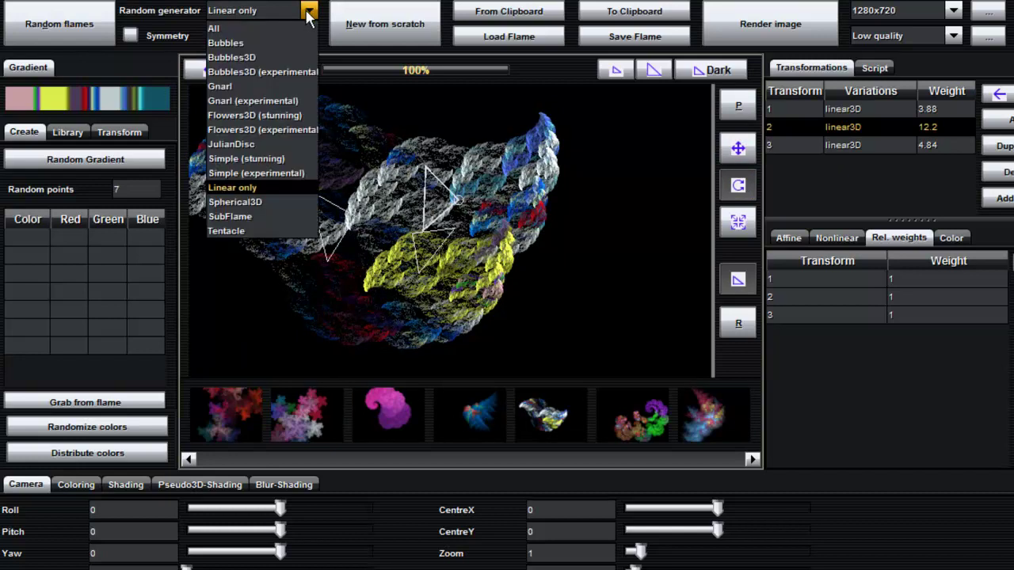
{"action": "left_click", "coordinate": [265, 216]}
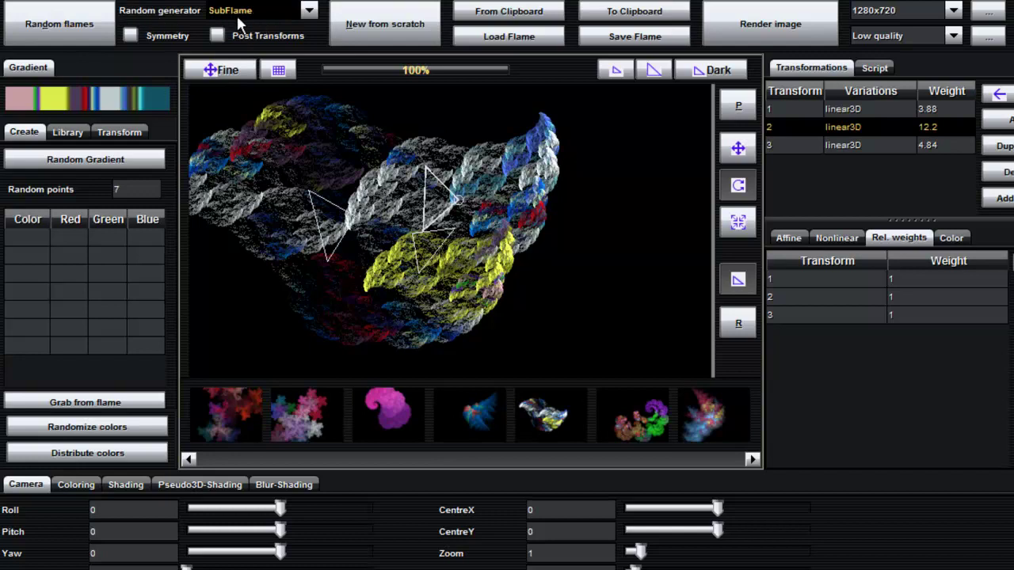
Step: Generate a fresh batch of SubFlame random flames
{"action": "left_click", "coordinate": [57, 24]}
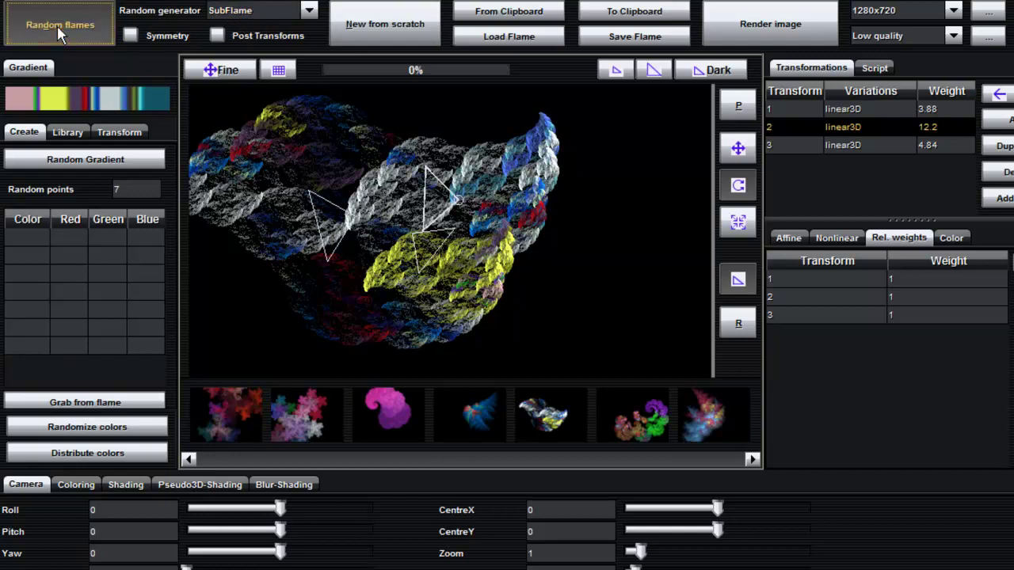